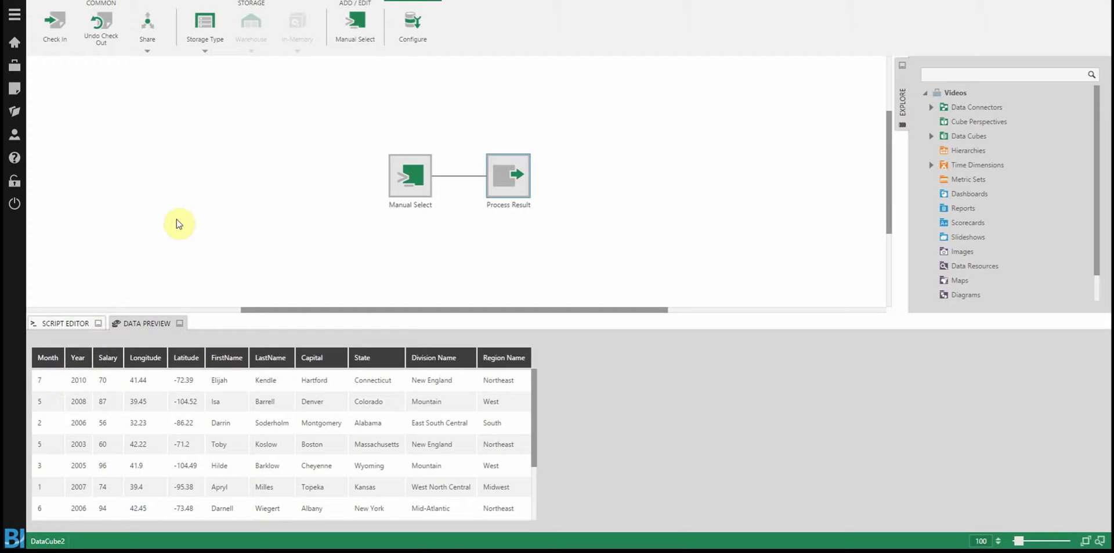
# Select the connector line between the Manual Select and Process Result nodes
pyautogui.click(457, 175)
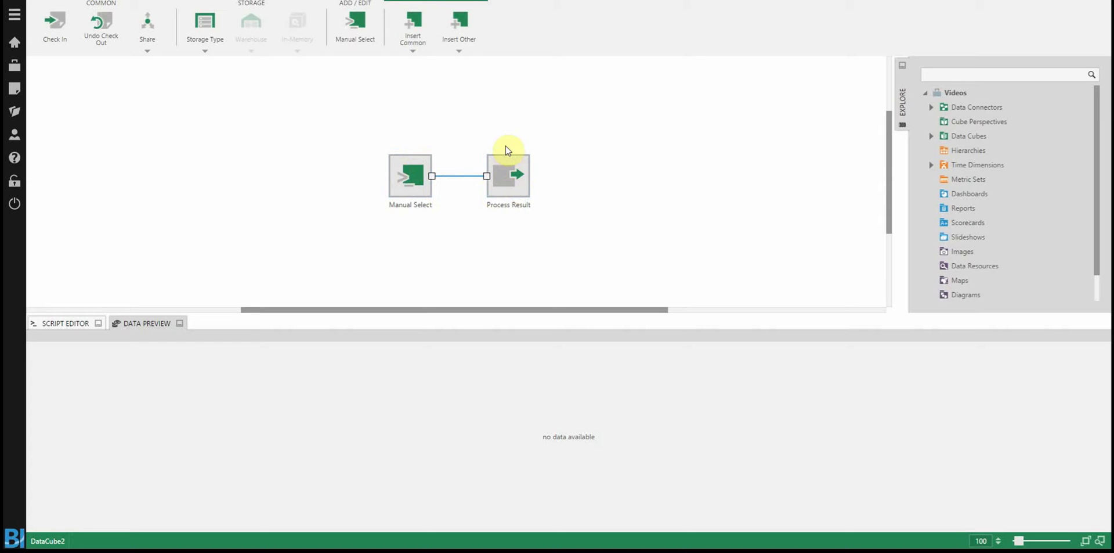
# Insert a Common > Calculated Element transform into that link and open its configuration
pyautogui.click(410, 40)
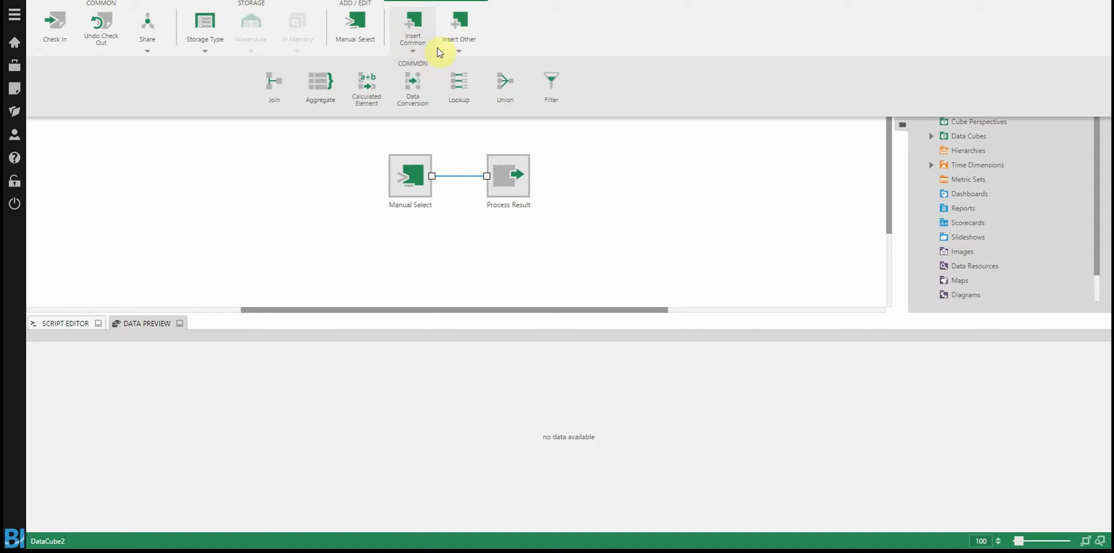
pyautogui.click(367, 80)
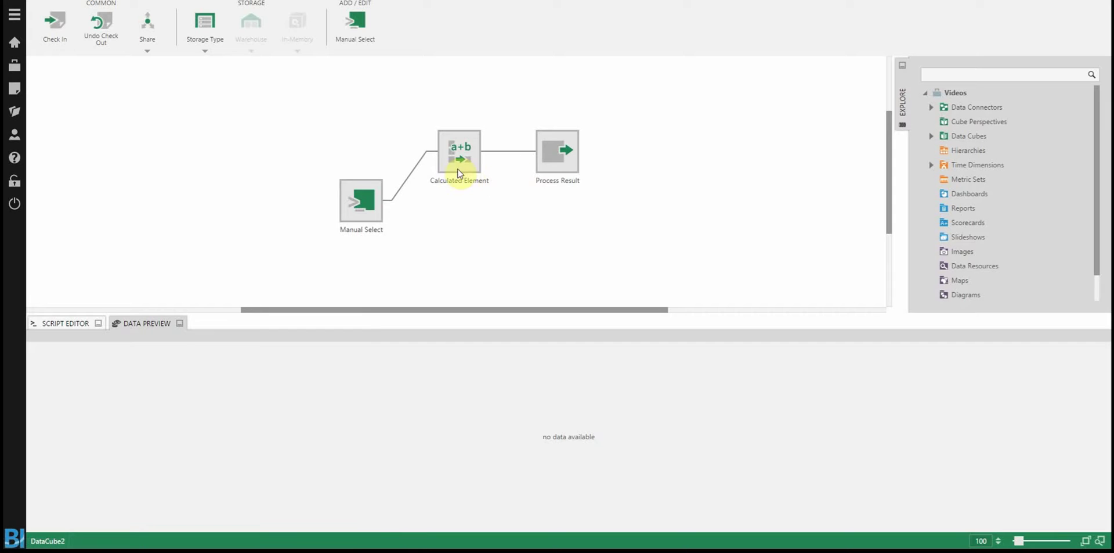
pyautogui.click(454, 148)
pyautogui.click(411, 35)
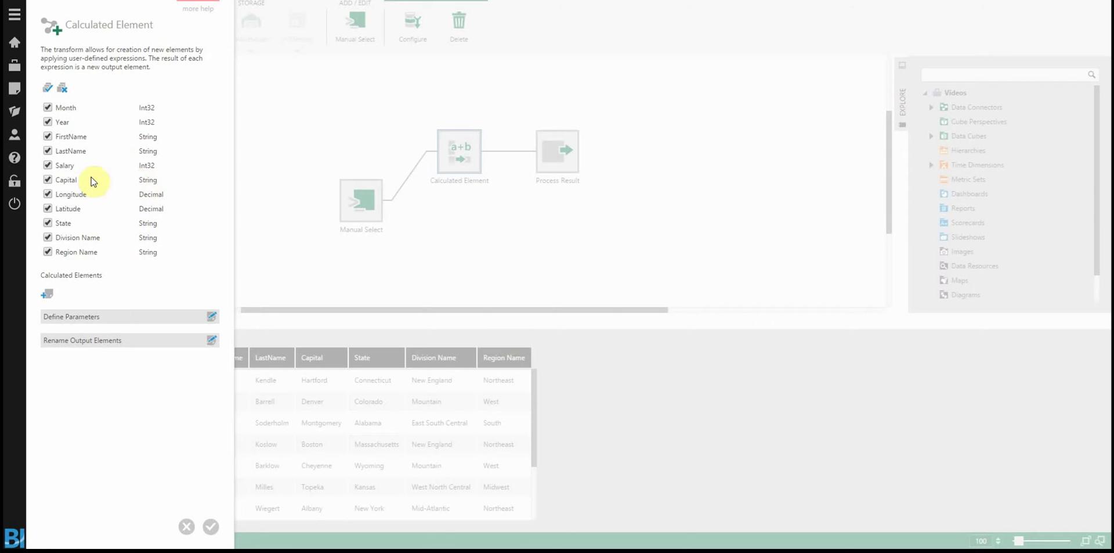
# Add a calculated element named 'Date' with data type Date Time and open its expression editor
pyautogui.click(47, 293)
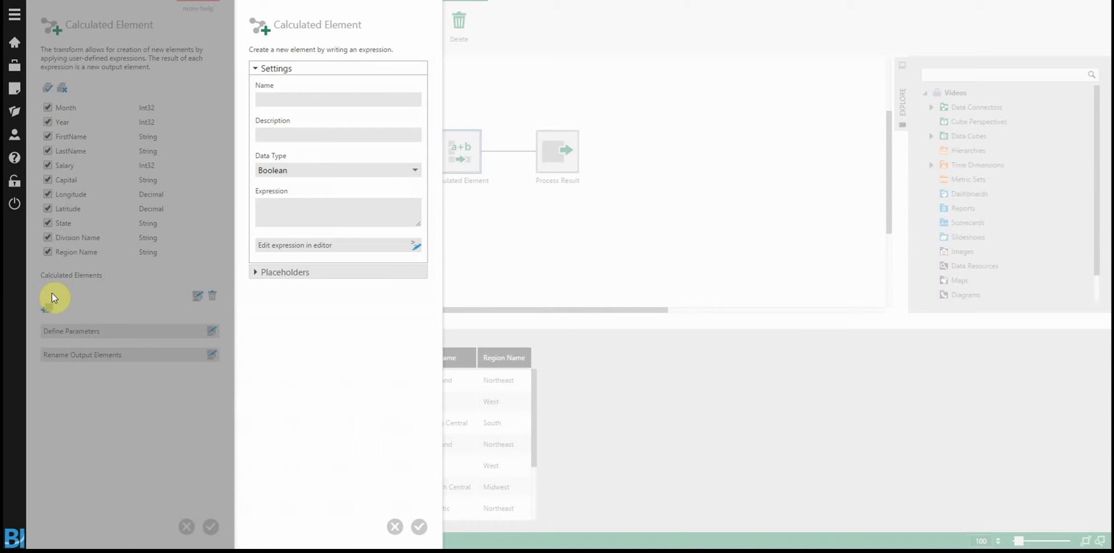
pyautogui.click(289, 170)
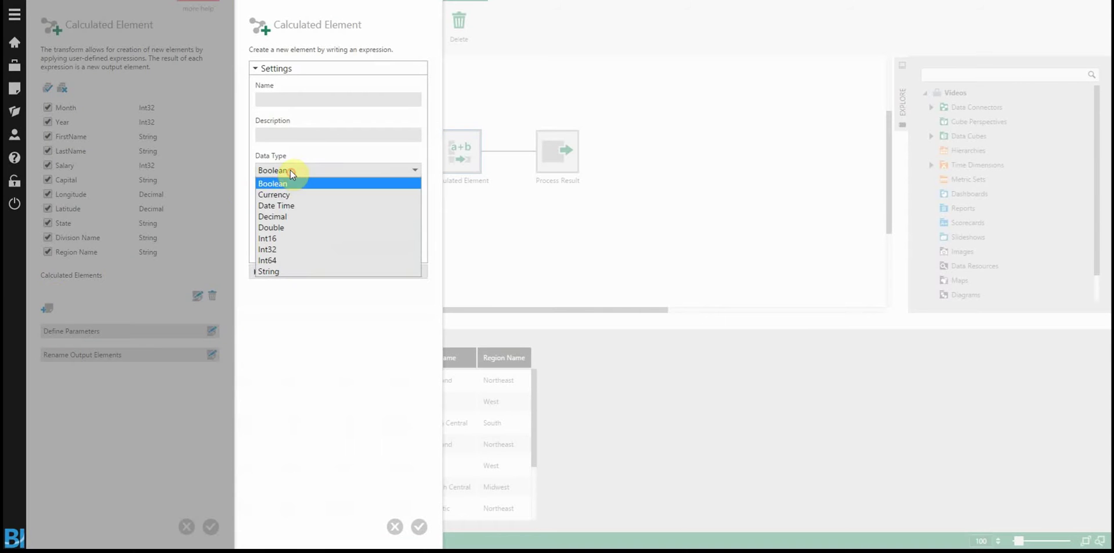
pyautogui.click(285, 205)
pyautogui.click(300, 100)
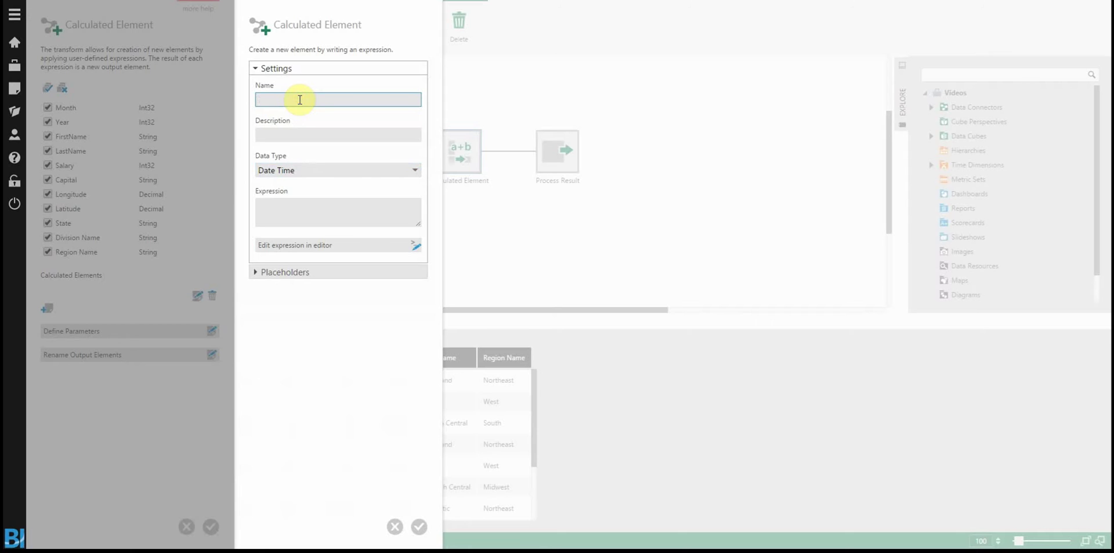
pyautogui.write('Date')
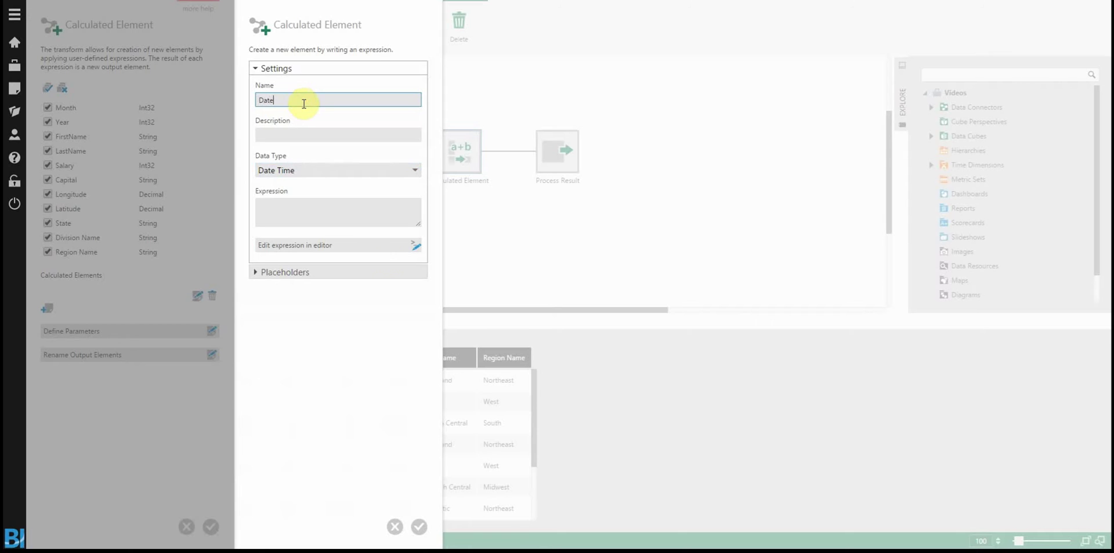
pyautogui.click(313, 272)
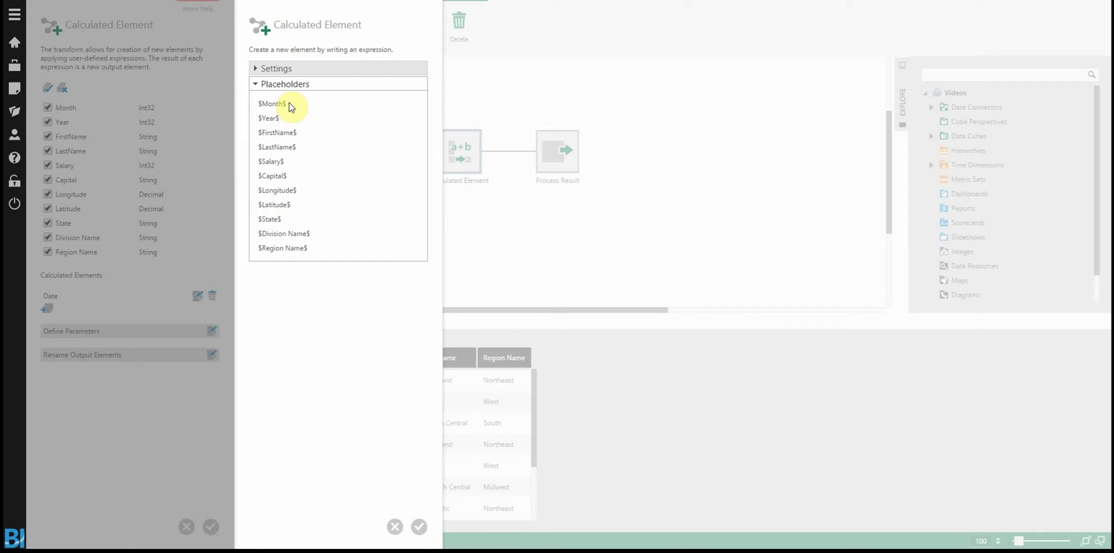
pyautogui.click(316, 68)
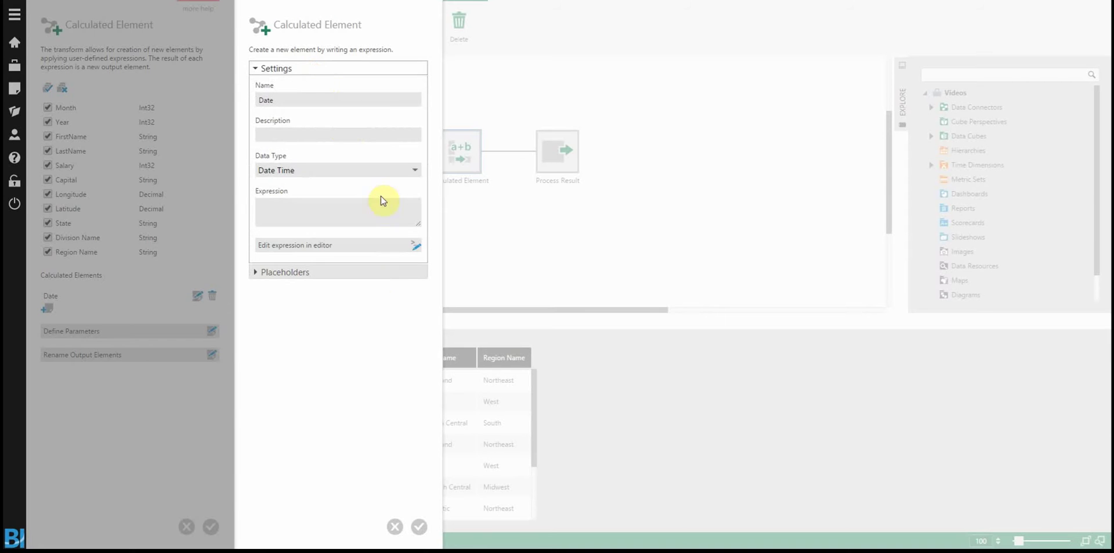
pyautogui.click(416, 247)
# Write the expression return new DateTime($Year$, $Month$, 1); with a capital M in $Month$
pyautogui.click(162, 402)
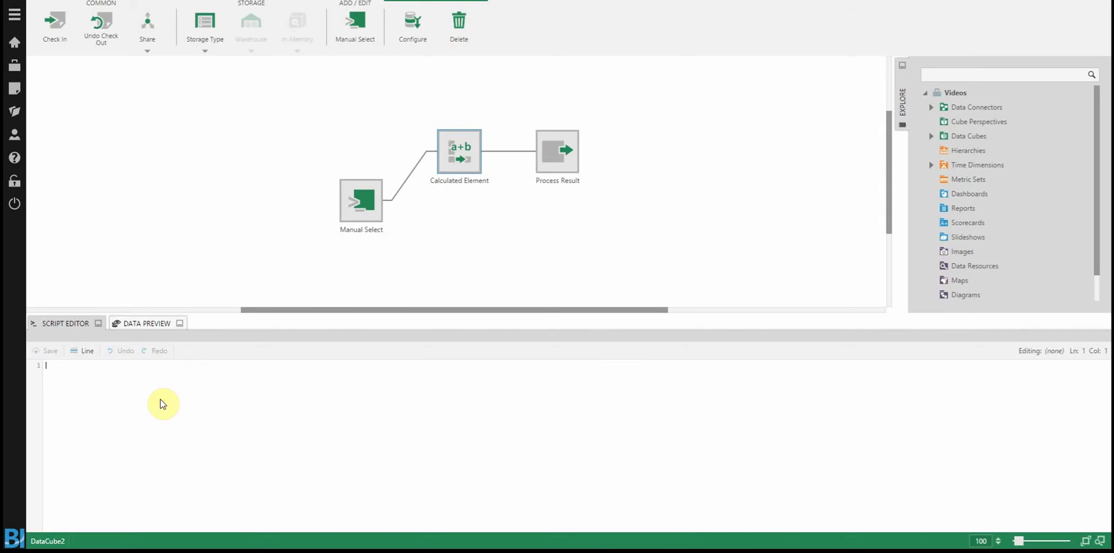
pyautogui.write('return new DateTime($Year$, $month$')
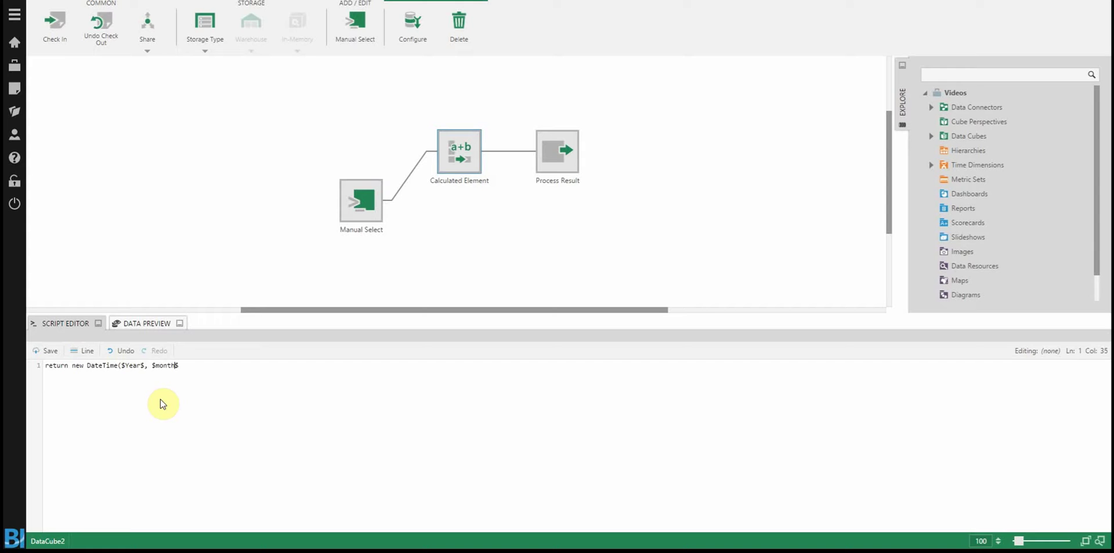
pyautogui.press('BackSpace')
pyautogui.write('M')
# Save the Date expression and preview Process Result data, showing dates like 07/01/2010
pyautogui.click(46, 350)
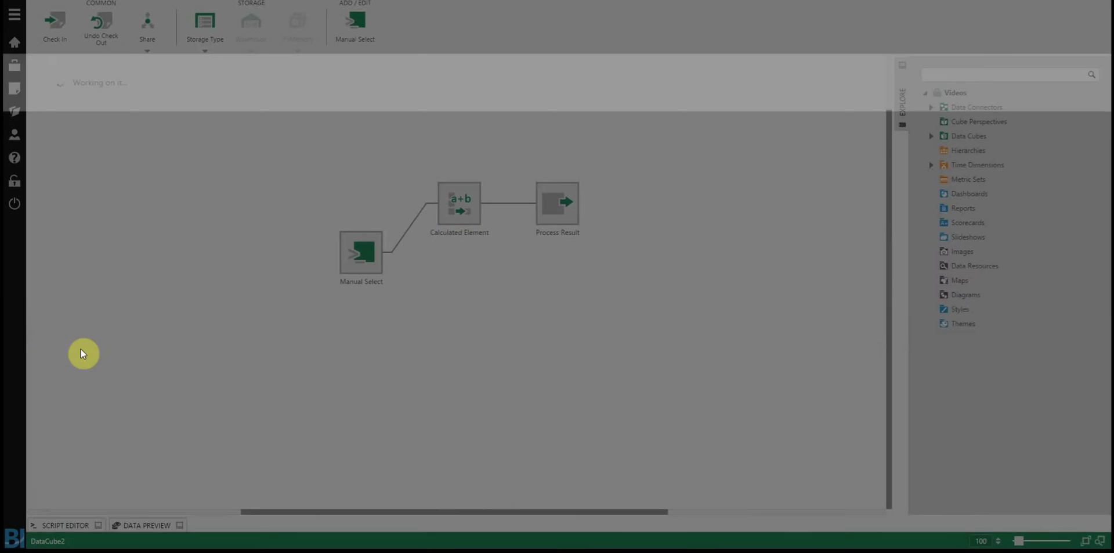
pyautogui.click(554, 216)
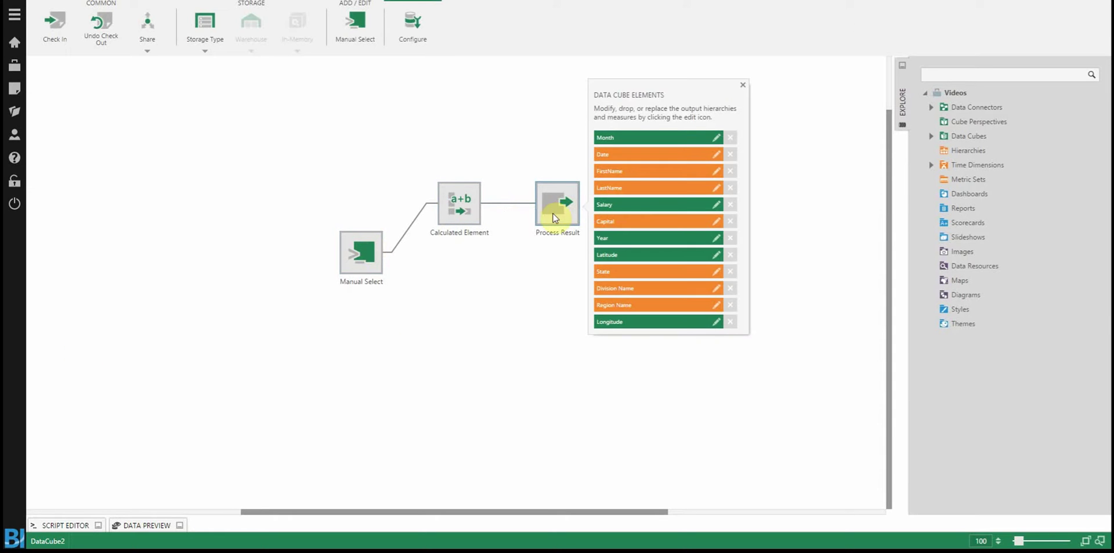
pyautogui.click(145, 525)
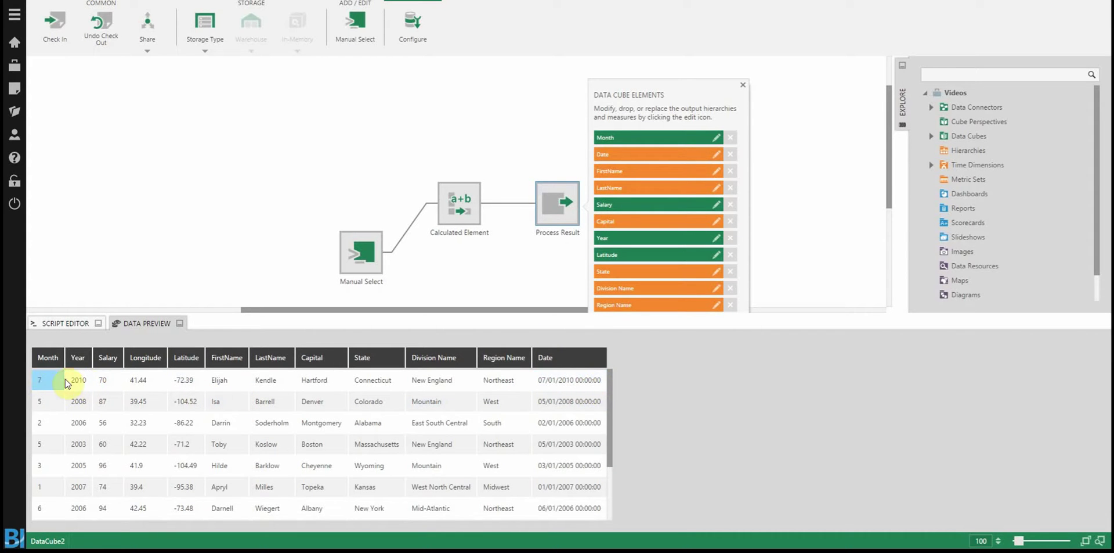
# Uncheck Month and Year in the Calculated Element's outputs and verify the Process Result preview
pyautogui.click(463, 214)
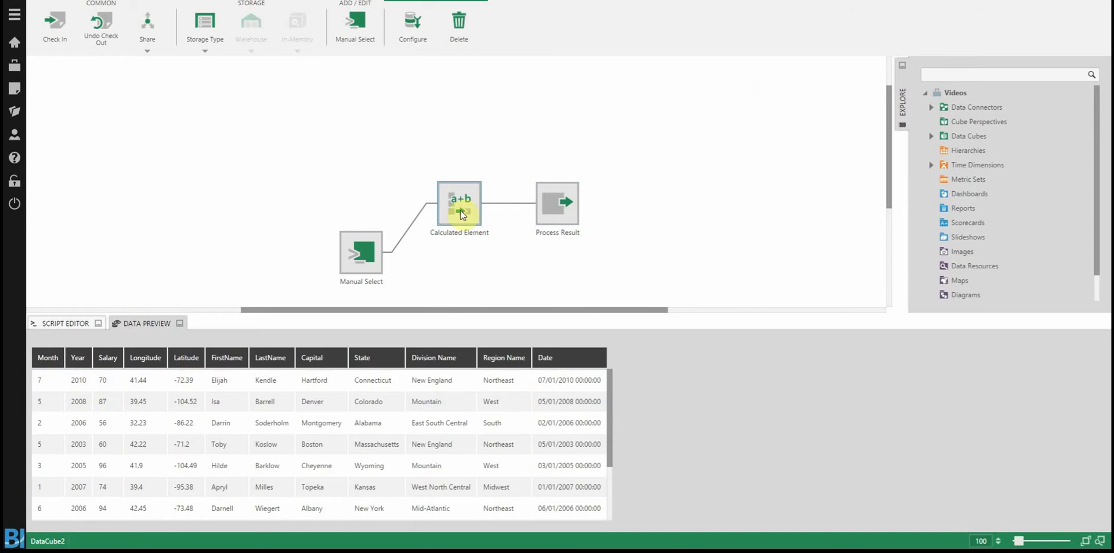
pyautogui.click(421, 36)
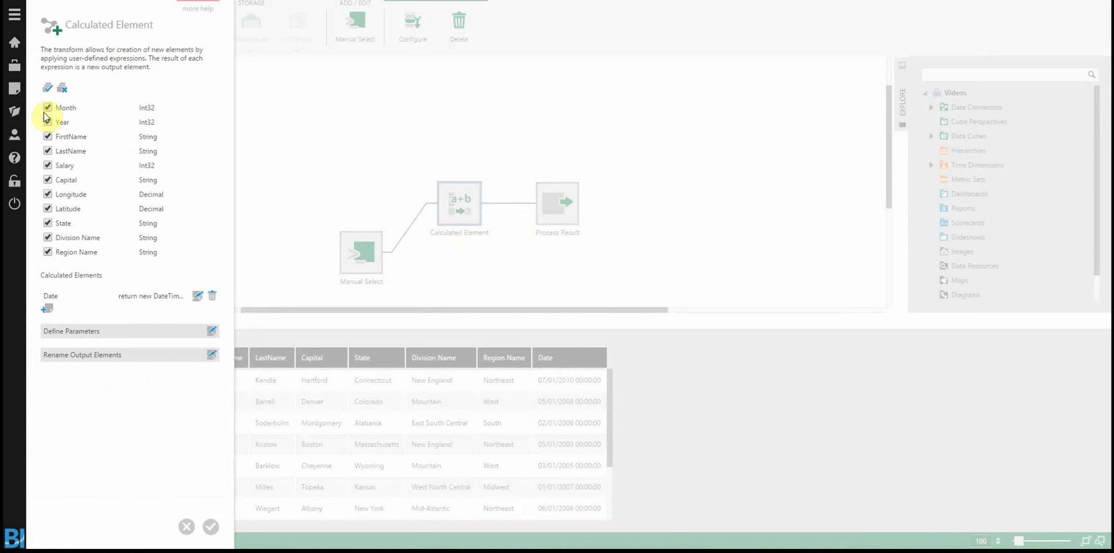
pyautogui.click(47, 107)
pyautogui.click(47, 122)
pyautogui.click(210, 526)
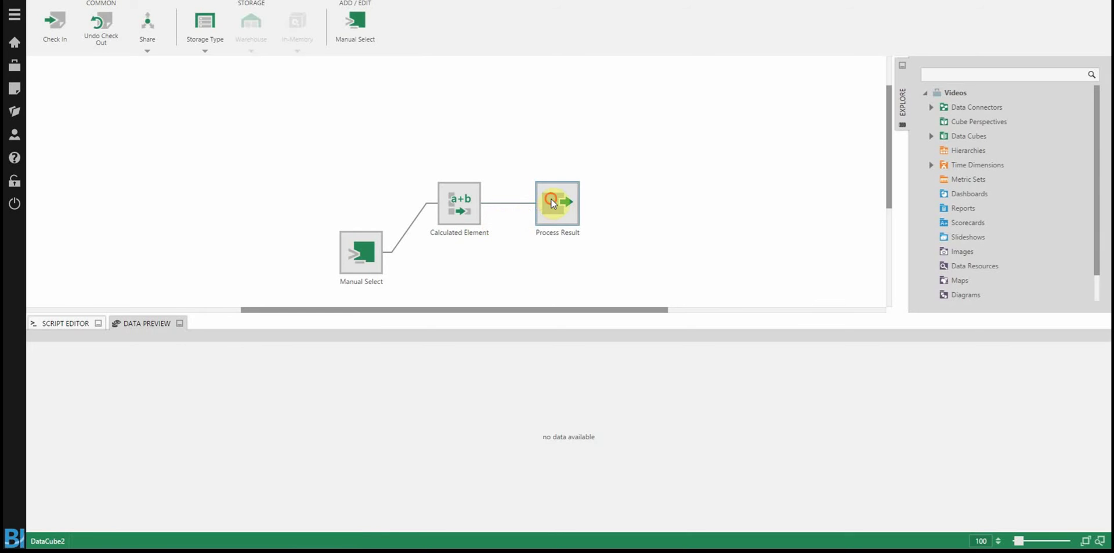
pyautogui.click(557, 200)
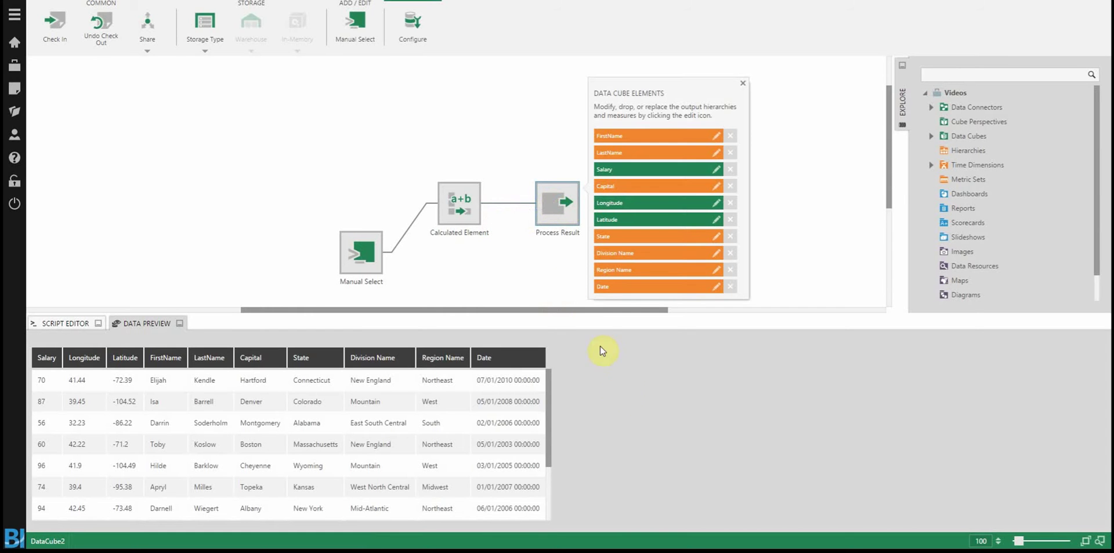
pyautogui.click(530, 383)
# Insert a second Calculated Element between the first one and Process Result, and configure it
pyautogui.click(505, 203)
pyautogui.click(413, 26)
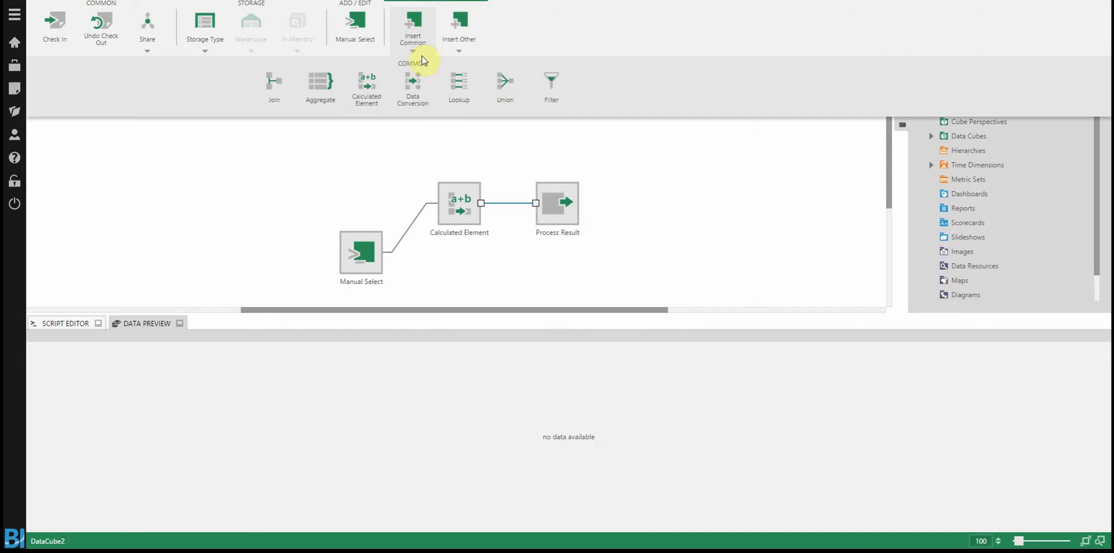
pyautogui.click(365, 86)
pyautogui.click(506, 204)
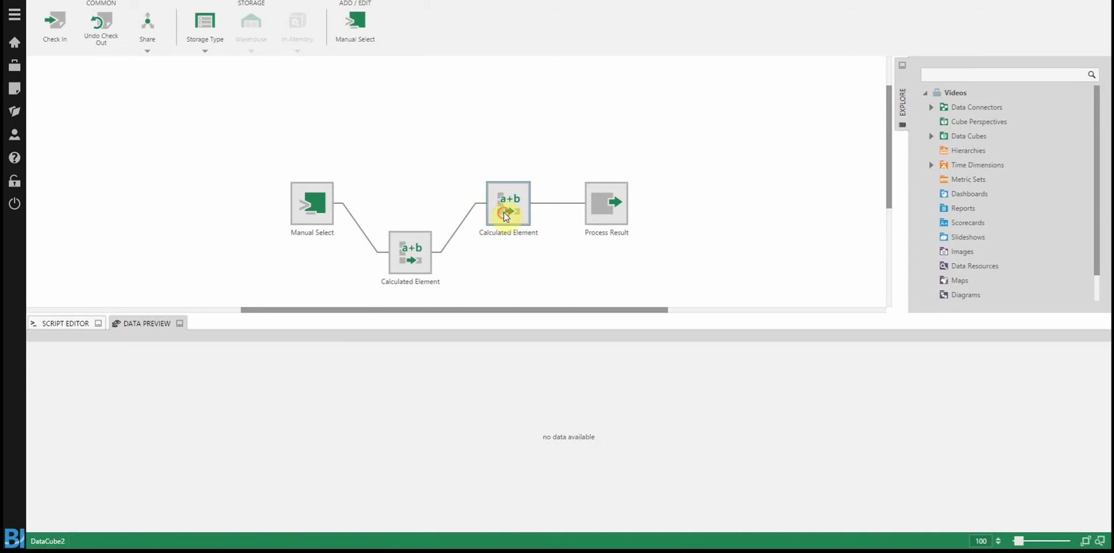
pyautogui.click(412, 32)
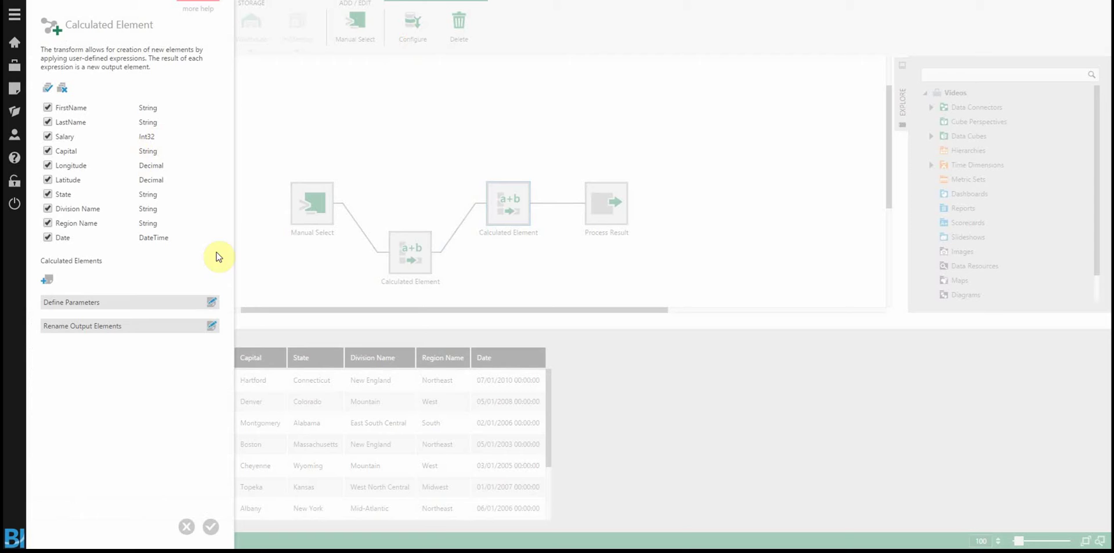
# Add a calculated element named 'Salary' with data type Currency
pyautogui.click(47, 279)
pyautogui.click(274, 100)
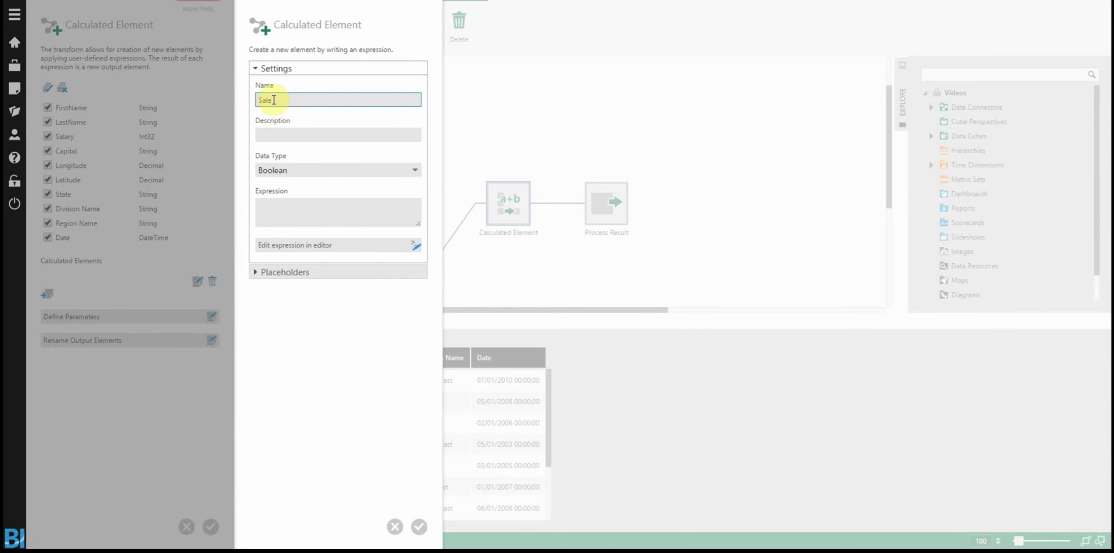
pyautogui.write('Salary')
pyautogui.click(323, 170)
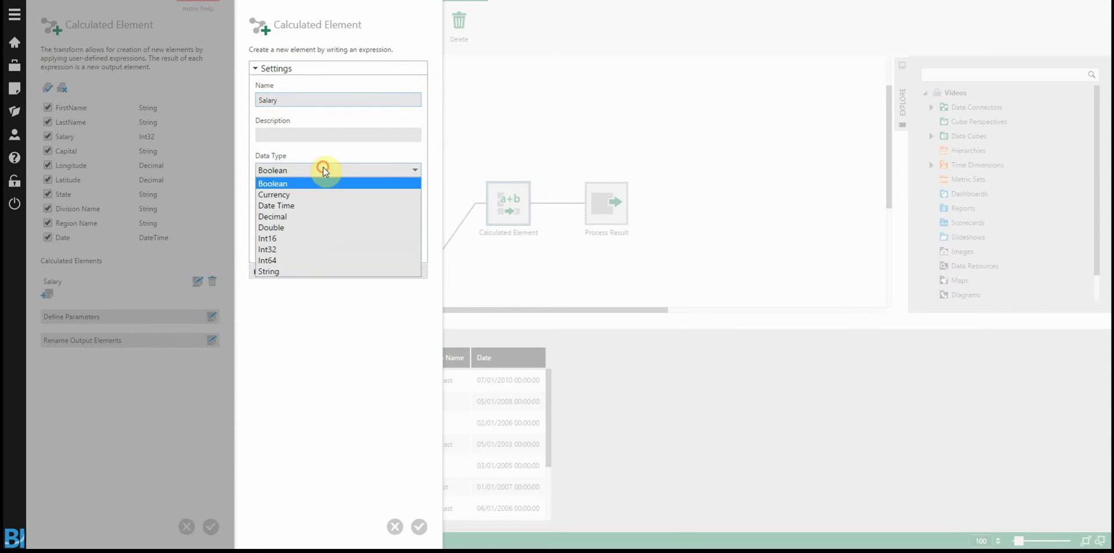
pyautogui.click(287, 195)
pyautogui.click(376, 272)
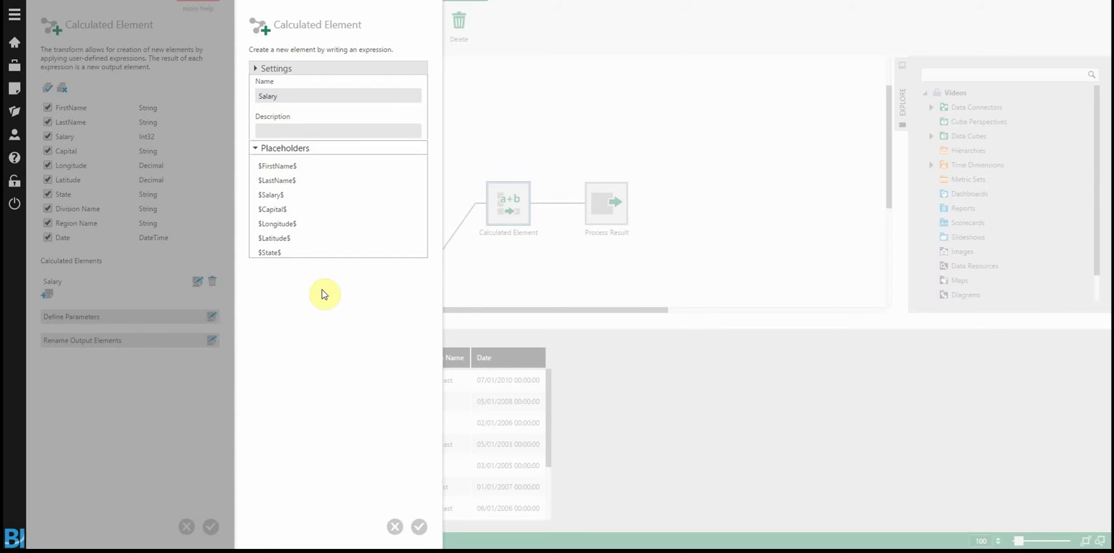
pyautogui.click(296, 69)
# Enter the Salary expression return $Salary$ * 1000;, correcting the mistyped period
pyautogui.click(418, 244)
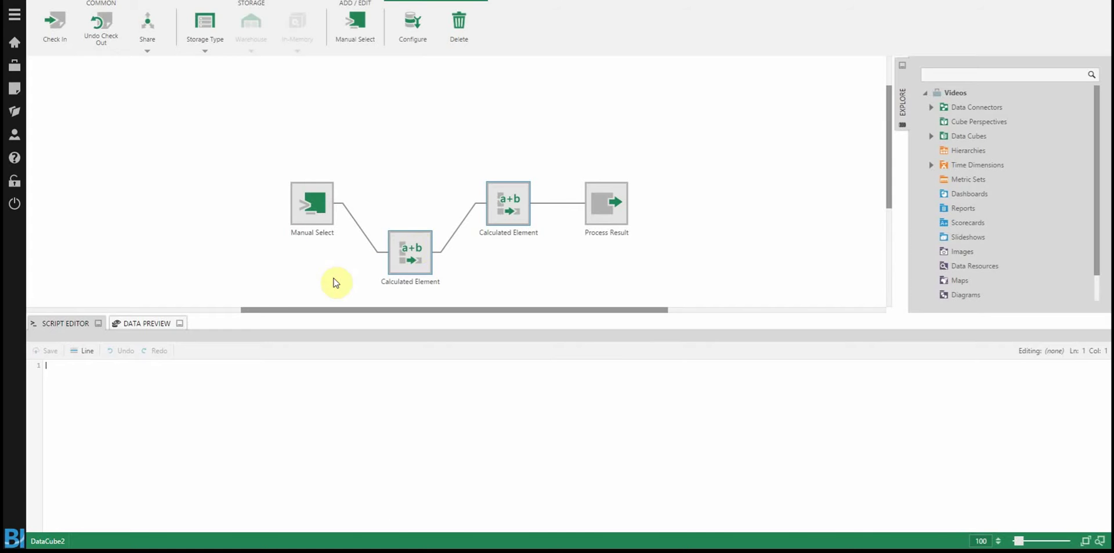
pyautogui.write('return')
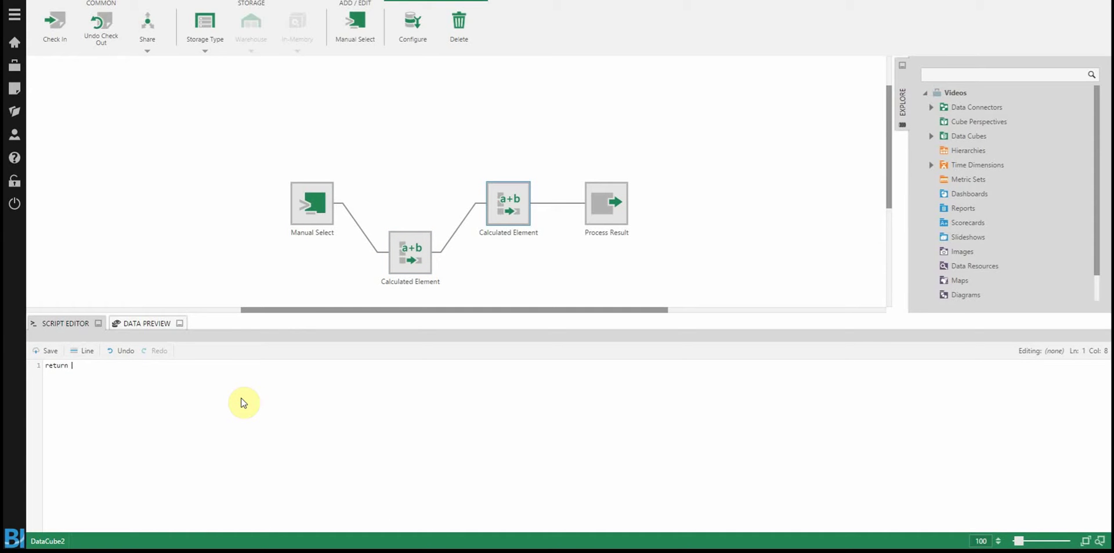
pyautogui.write(' $.')
pyautogui.press('BackSpace')
pyautogui.write('Salary$ * 1000')
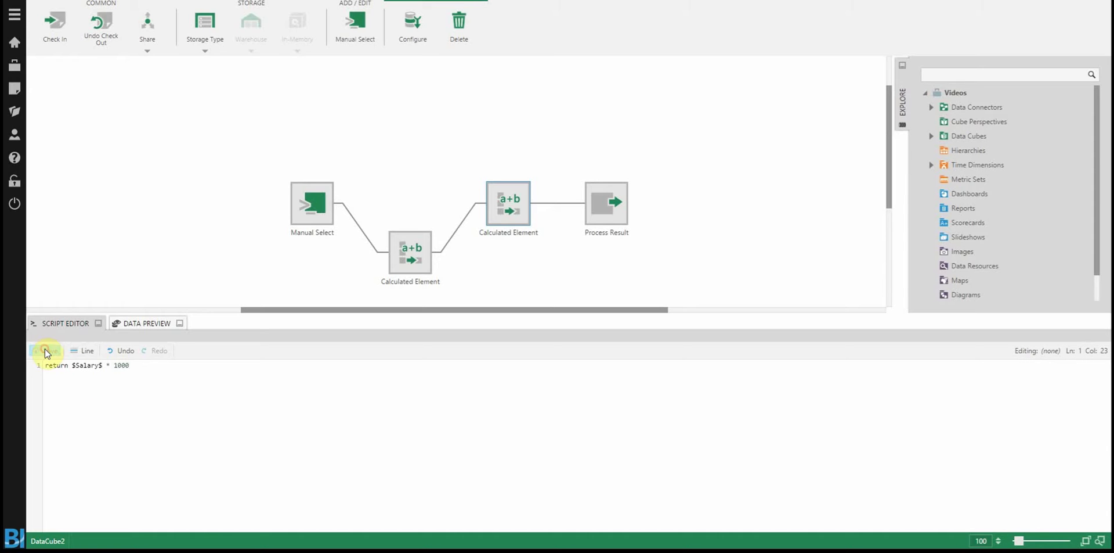
# Save the expression, preview Salary values like 70000, then select the second Calculated Element
pyautogui.click(46, 349)
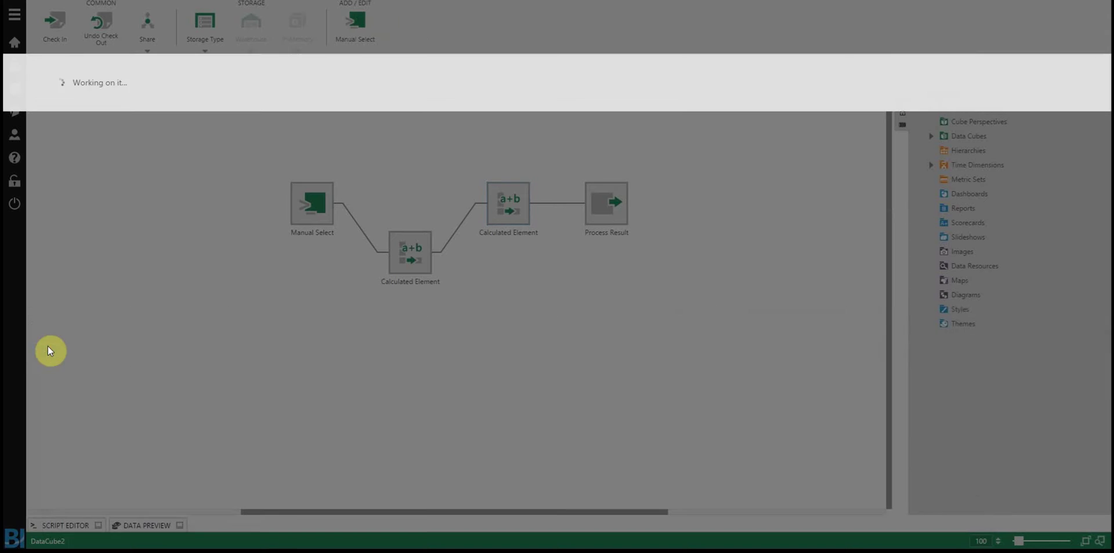
pyautogui.click(606, 208)
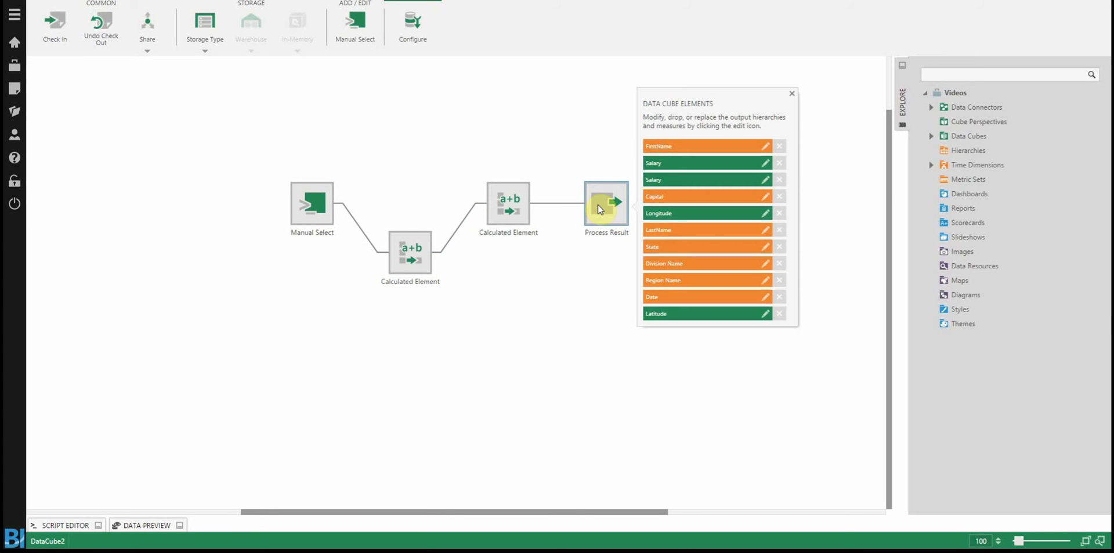
pyautogui.click(135, 525)
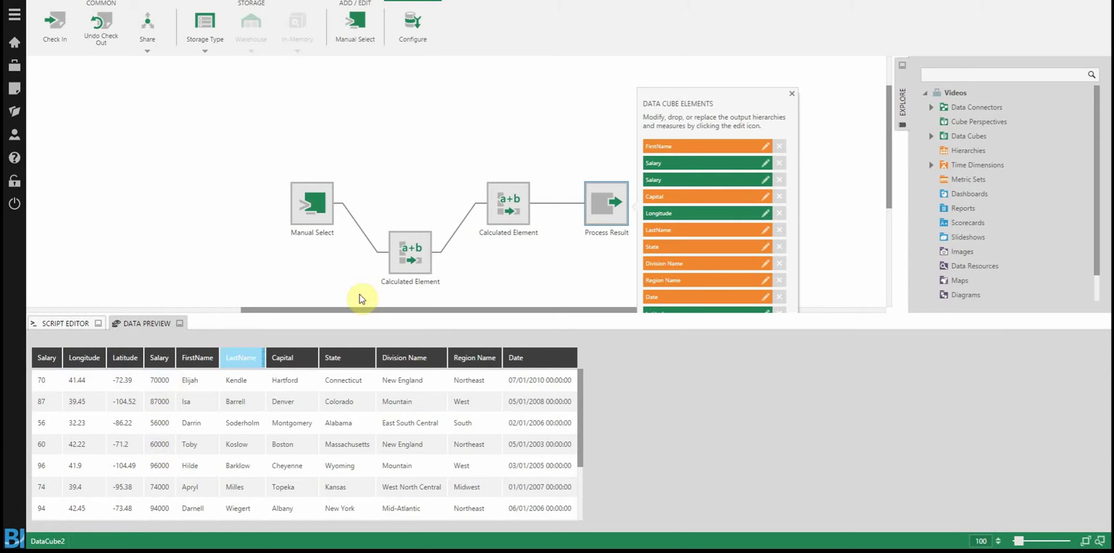
pyautogui.click(496, 209)
# Uncheck the original Salary input column, apply, and check the Process Result elements
pyautogui.click(406, 34)
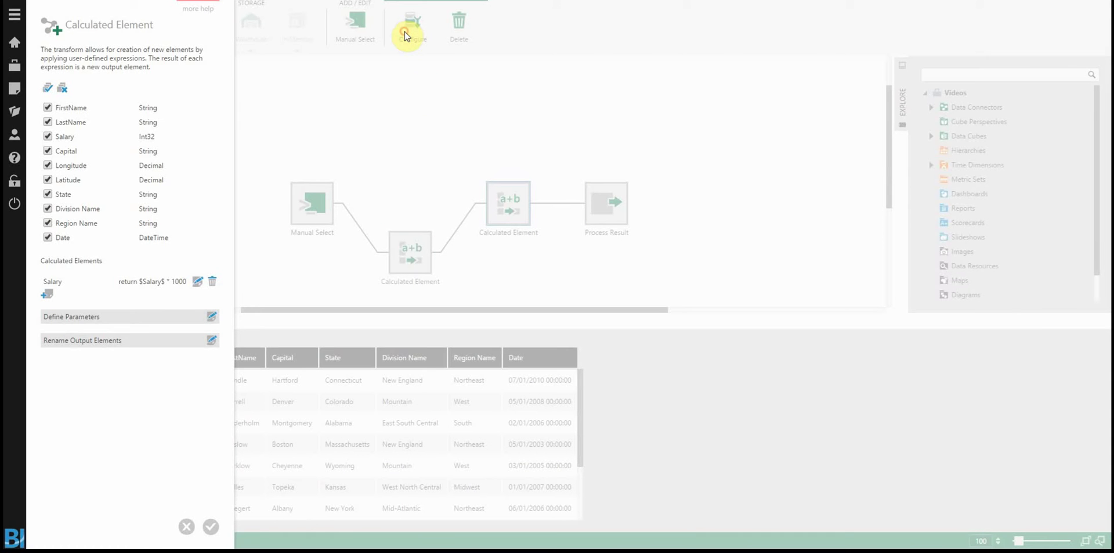
pyautogui.click(47, 137)
pyautogui.click(211, 527)
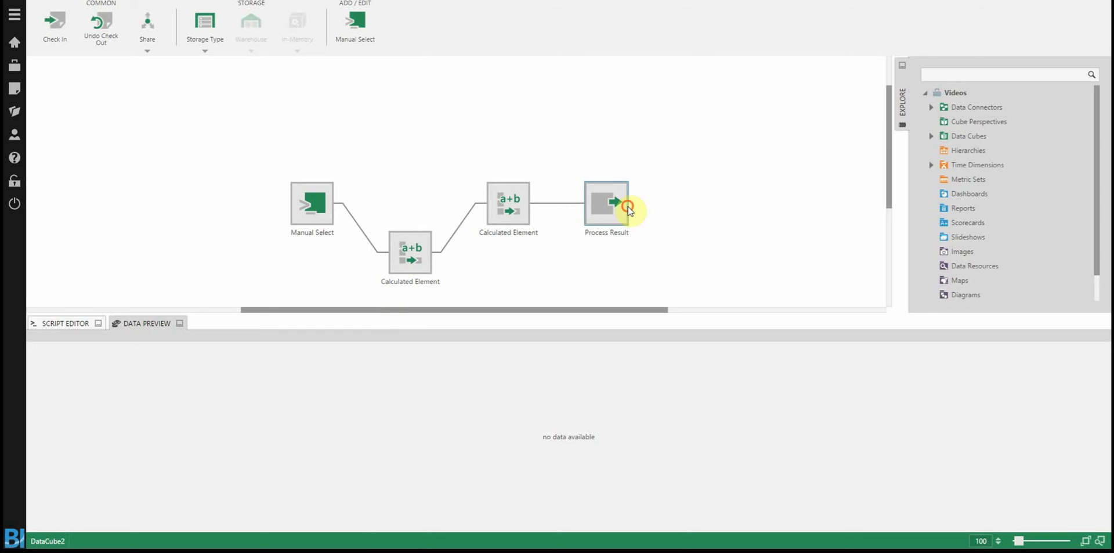
pyautogui.click(617, 208)
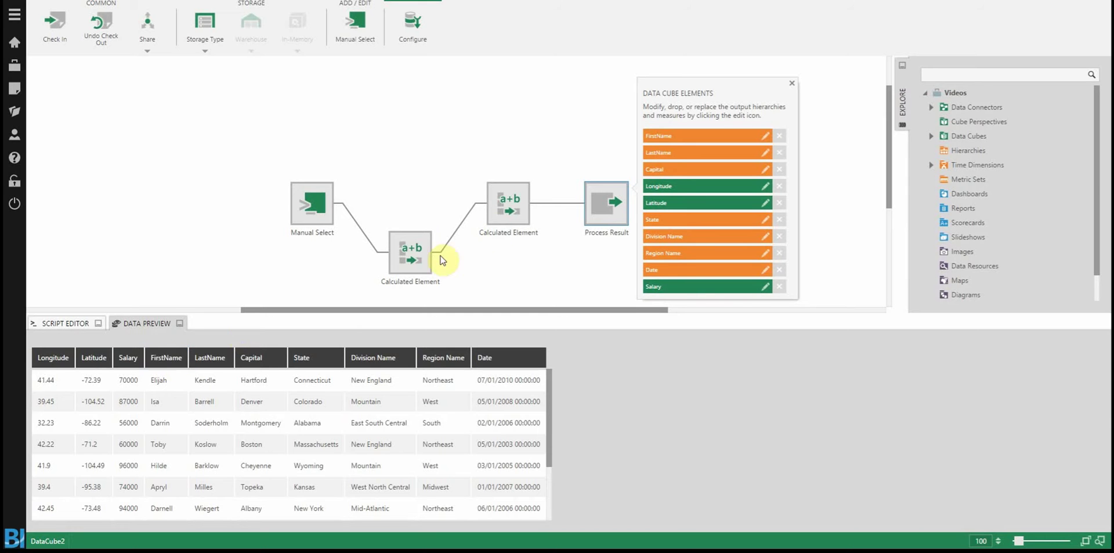
# Insert a Calculated Element on the link just before the output
pyautogui.click(558, 207)
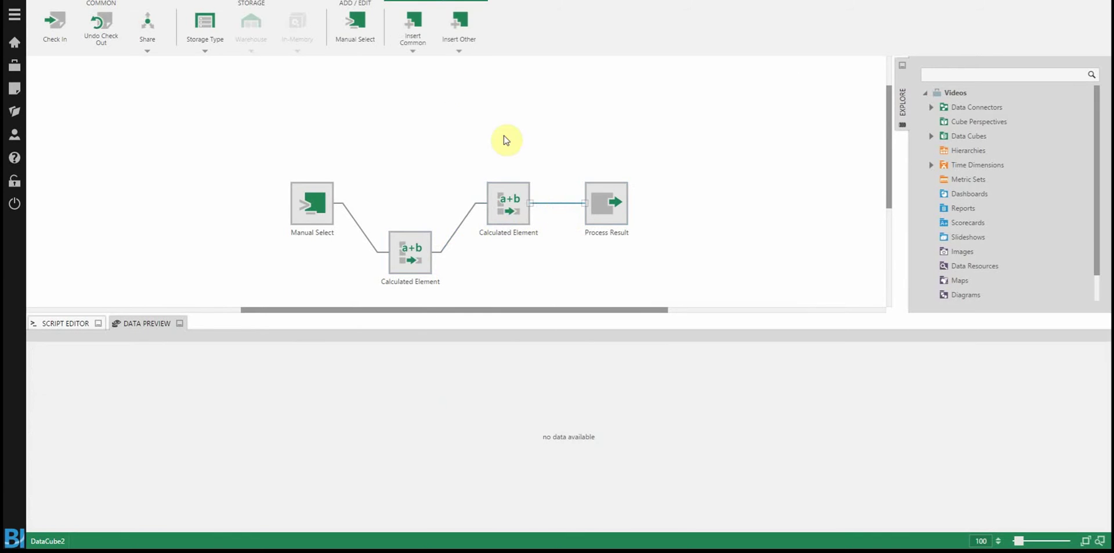
pyautogui.click(404, 41)
pyautogui.click(369, 87)
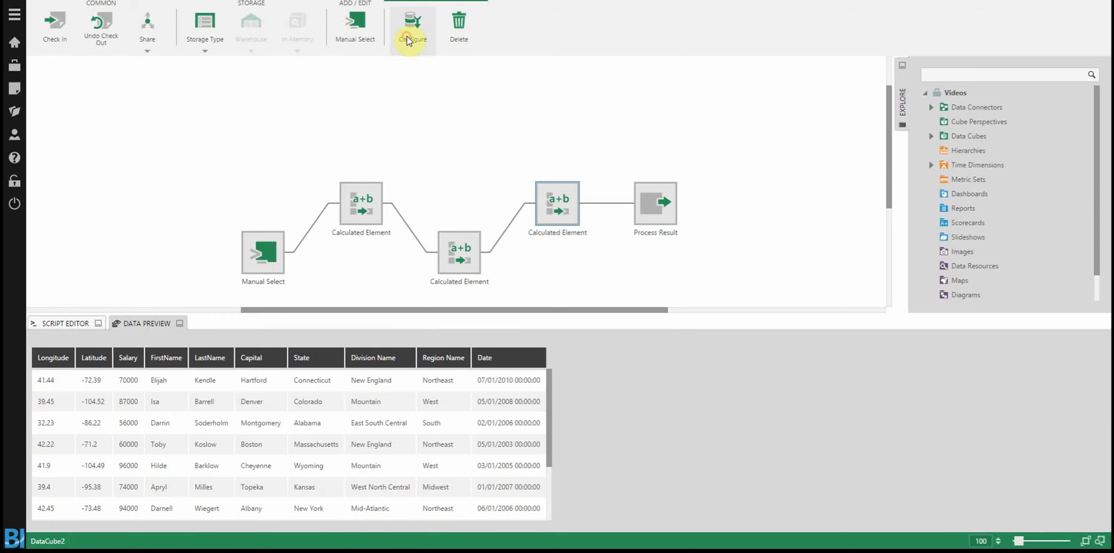
# Add a String calculated element named 'Full Name' and open its expression for editing
pyautogui.click(408, 39)
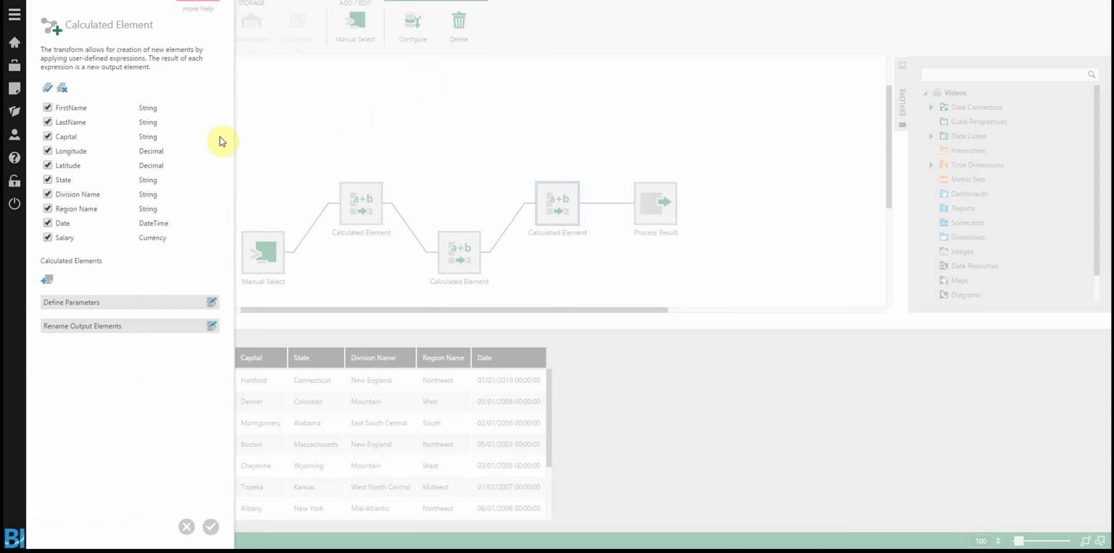
pyautogui.click(46, 281)
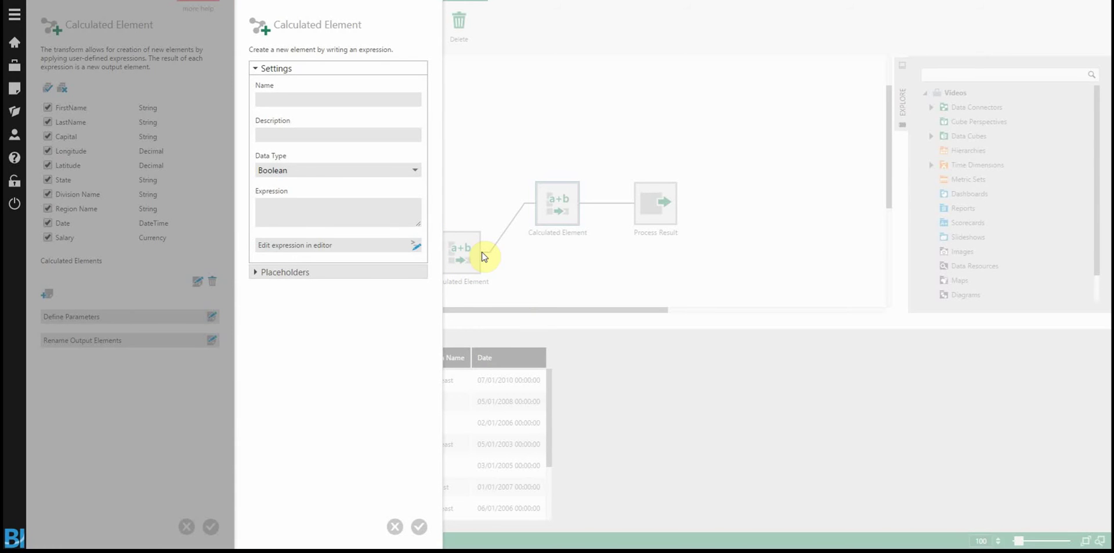
pyautogui.click(302, 171)
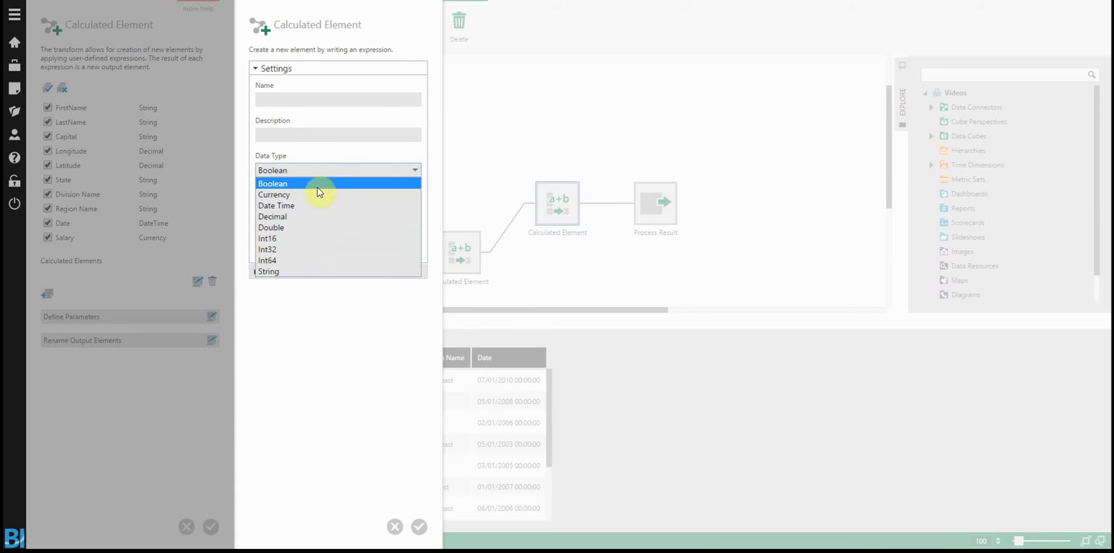
pyautogui.click(296, 271)
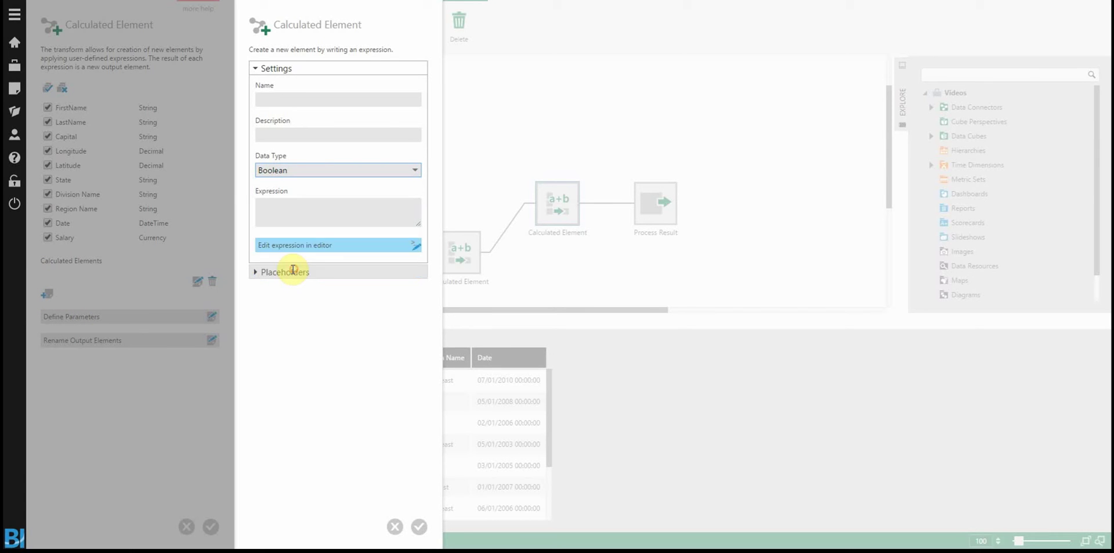
pyautogui.click(288, 99)
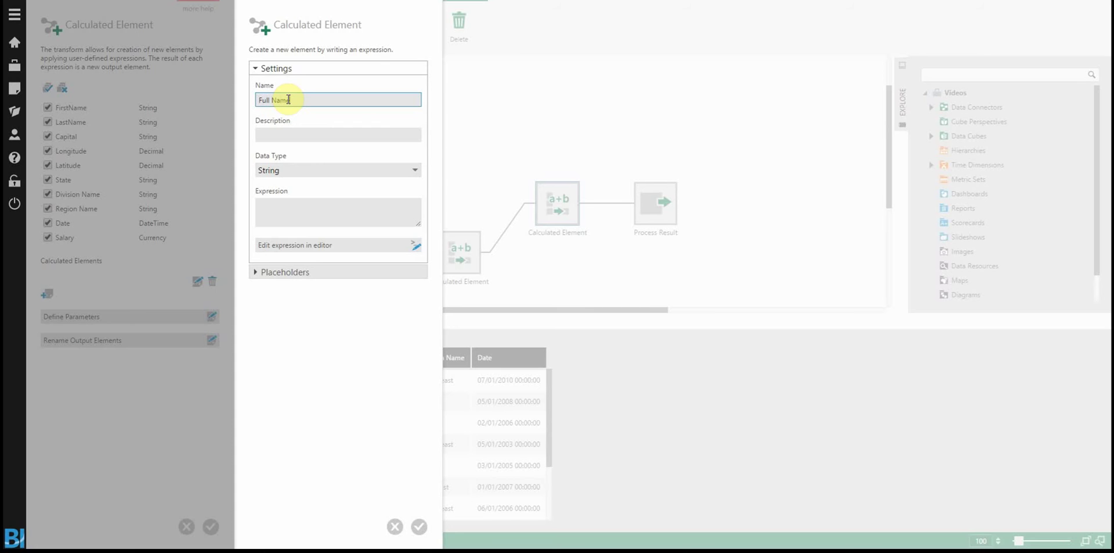
pyautogui.click(284, 271)
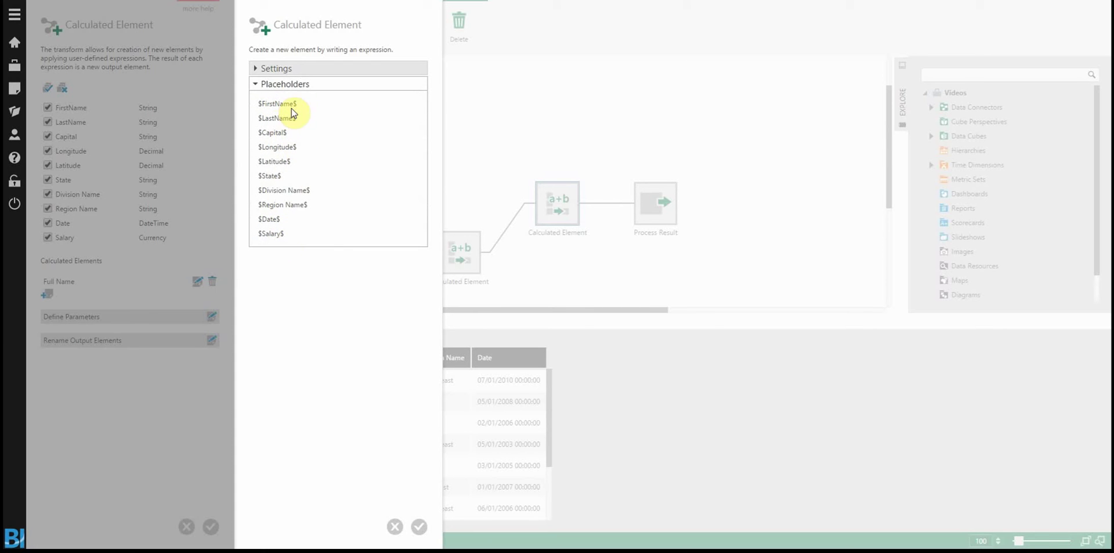
pyautogui.click(287, 66)
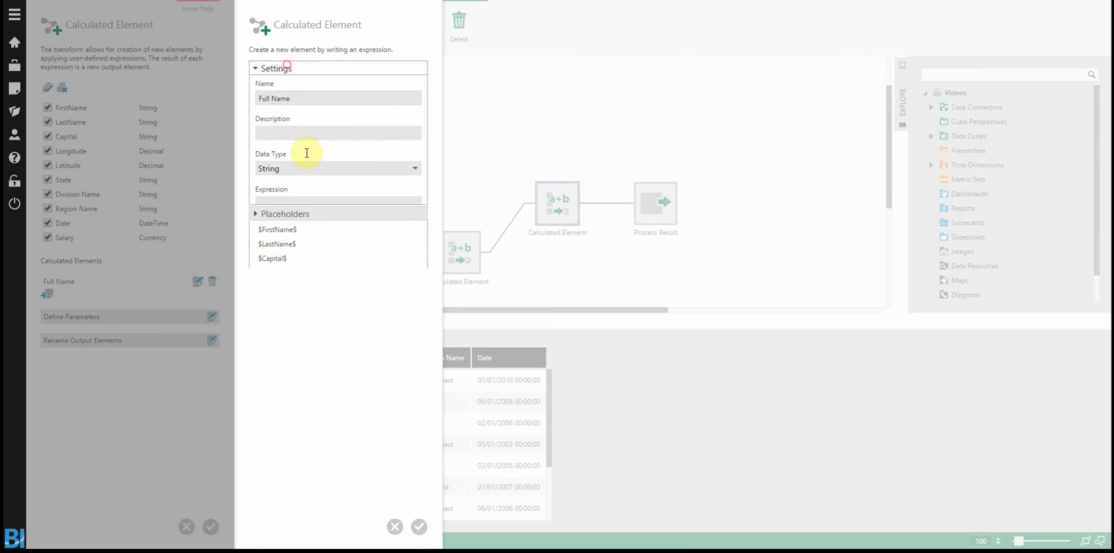
# Set the Full Name expression to return $FirstName$ + " " + $LastName$; and save it
pyautogui.click(412, 246)
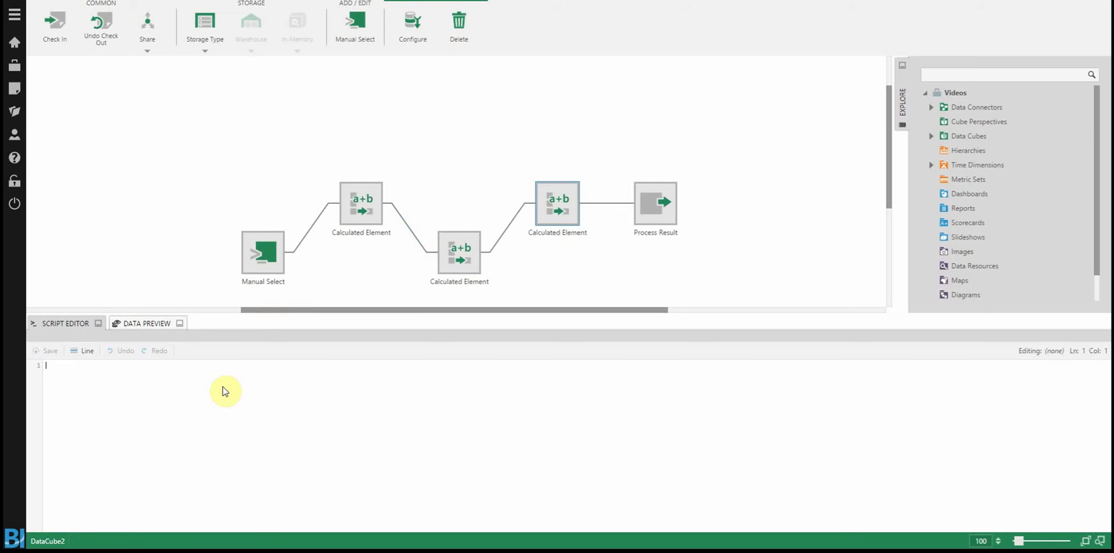
pyautogui.write('return $FirstName$ + " " + $LastName')
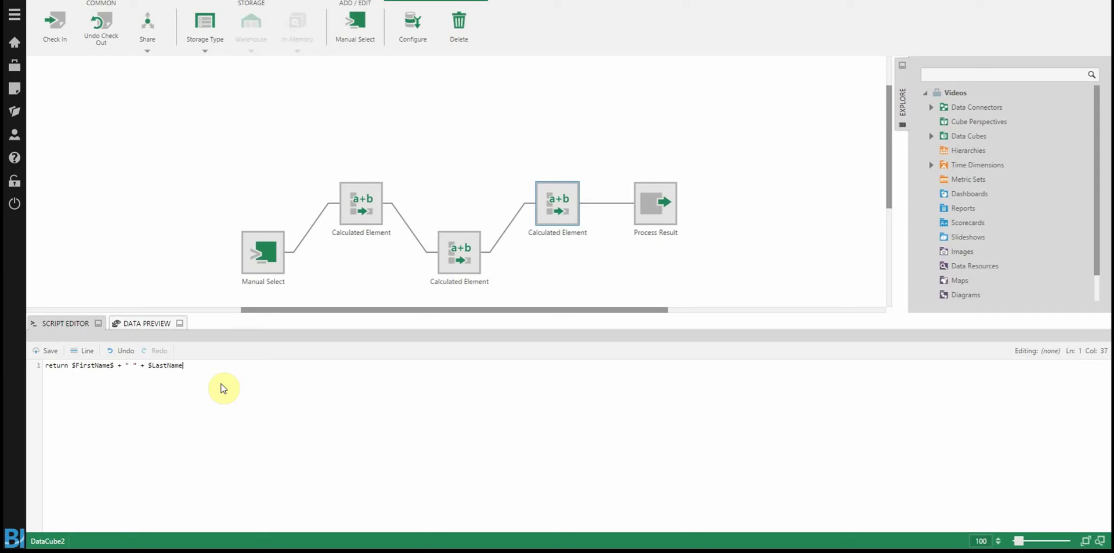
pyautogui.write('$;')
pyautogui.click(50, 351)
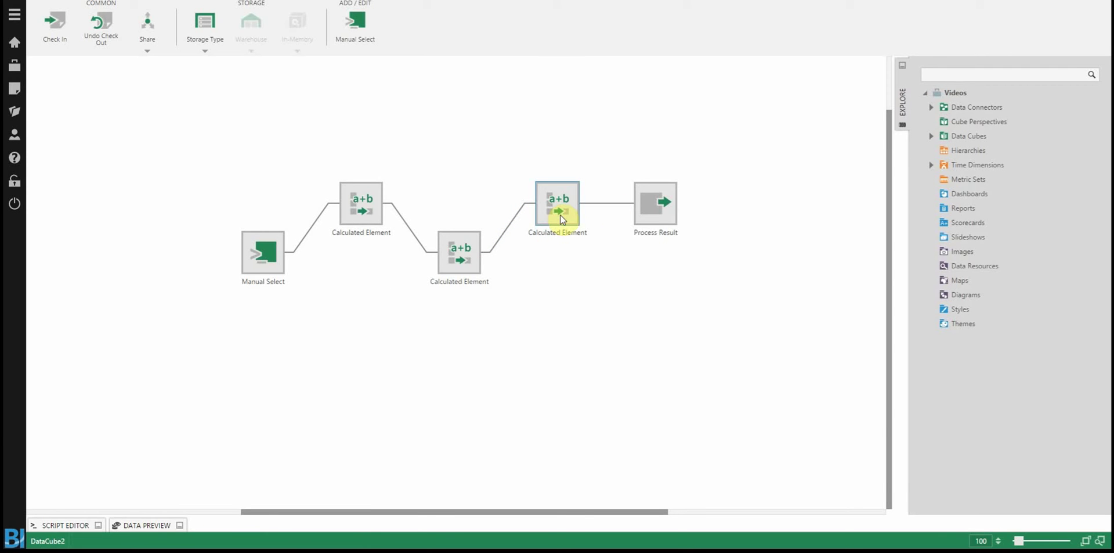
# Exclude FirstName and LastName from the last calculated element and check the Full Name column in the preview
pyautogui.click(639, 202)
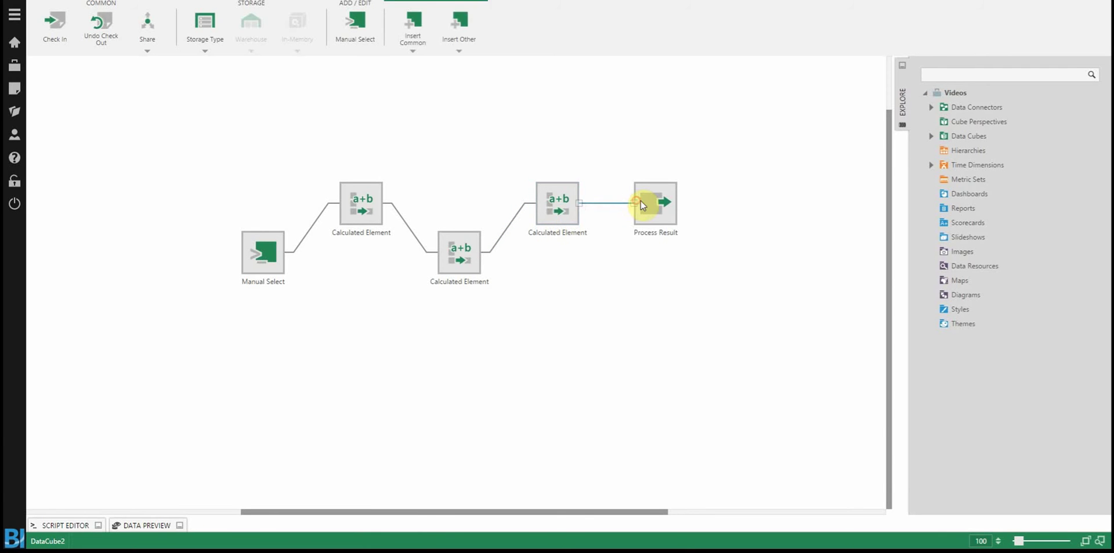
pyautogui.click(152, 522)
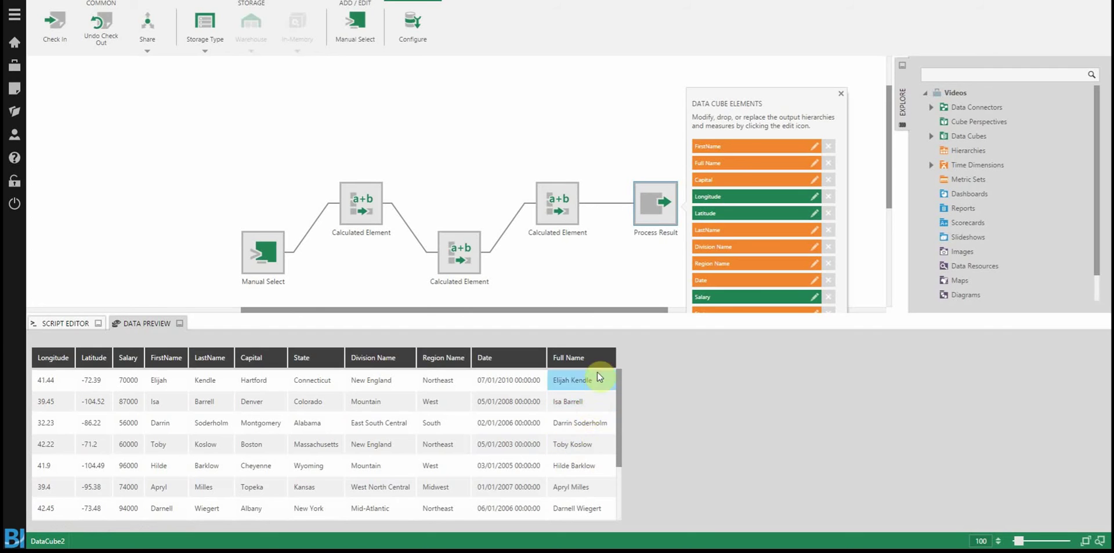
pyautogui.click(559, 205)
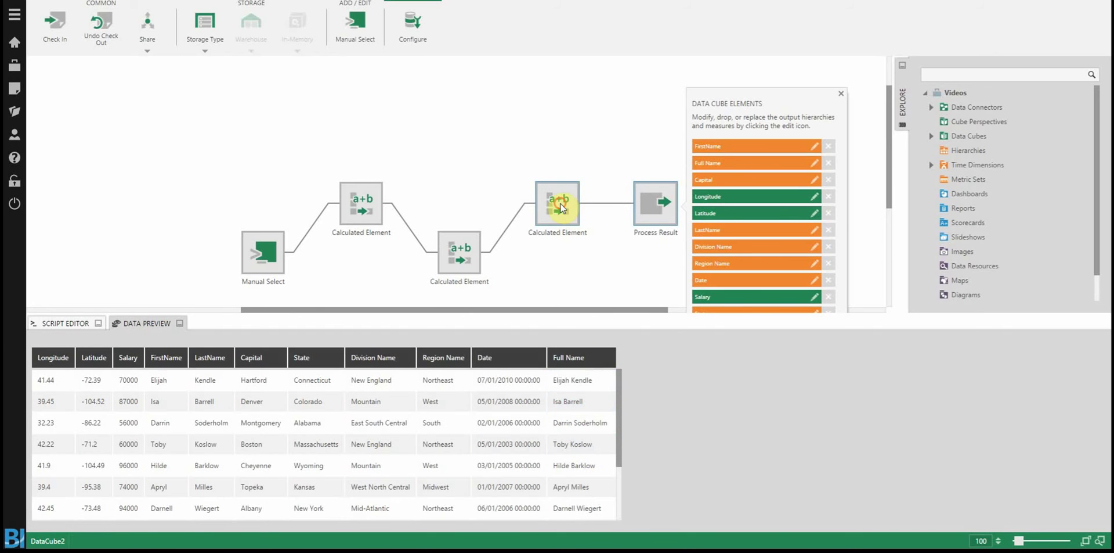
pyautogui.click(415, 36)
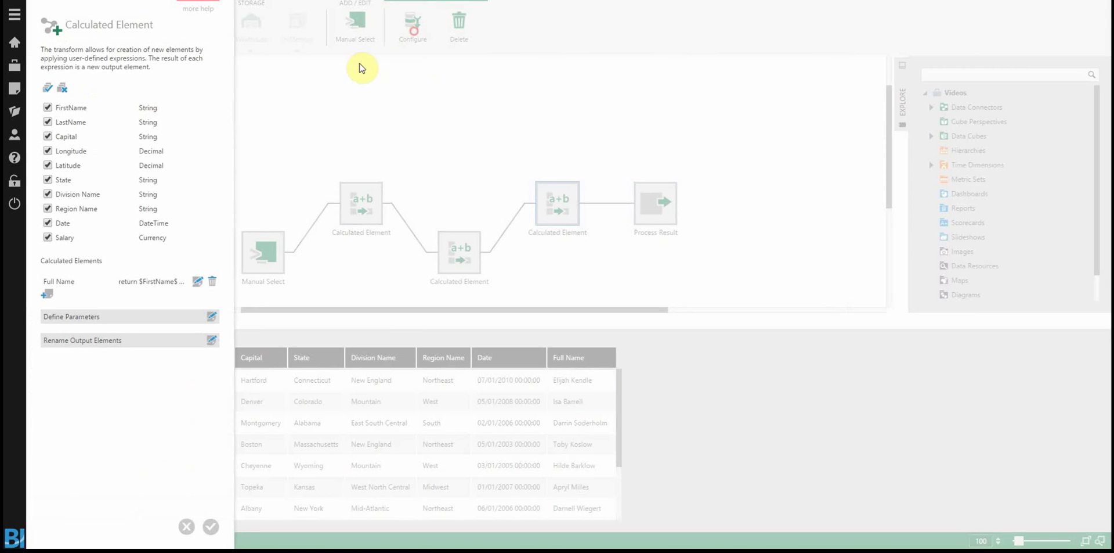
pyautogui.click(48, 123)
pyautogui.click(47, 108)
pyautogui.click(210, 526)
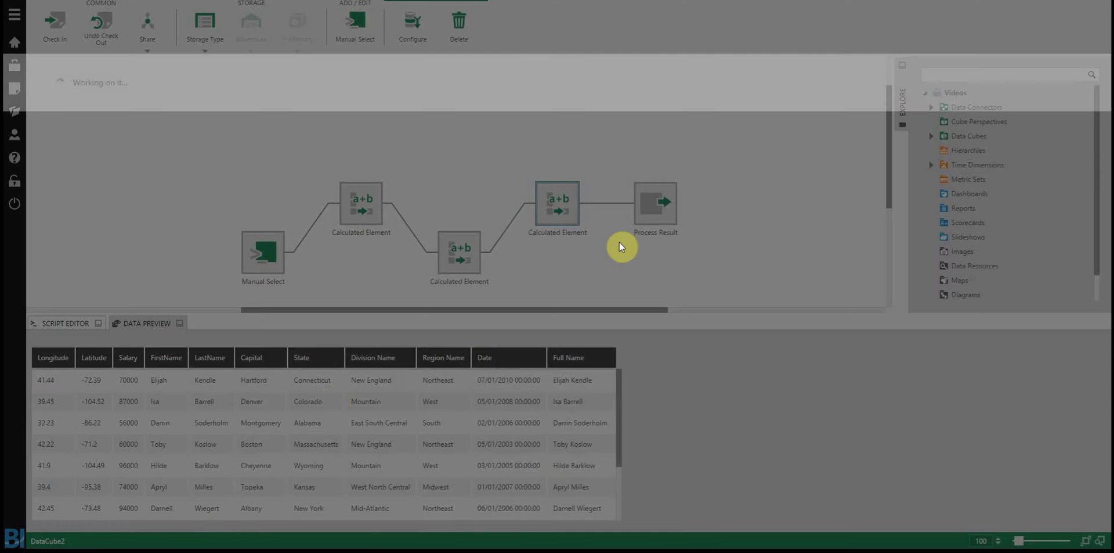
pyautogui.click(655, 204)
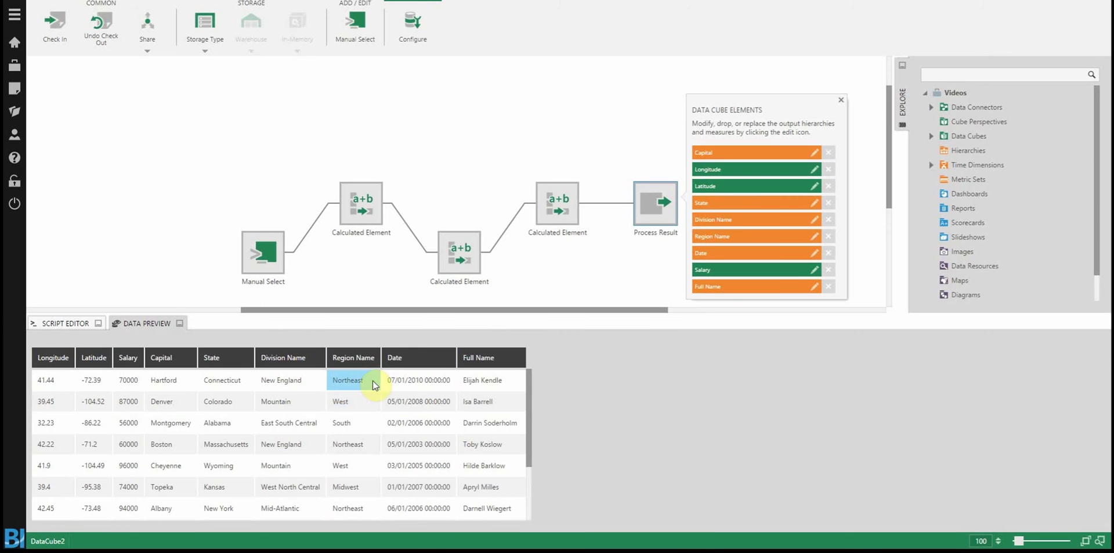
pyautogui.click(334, 385)
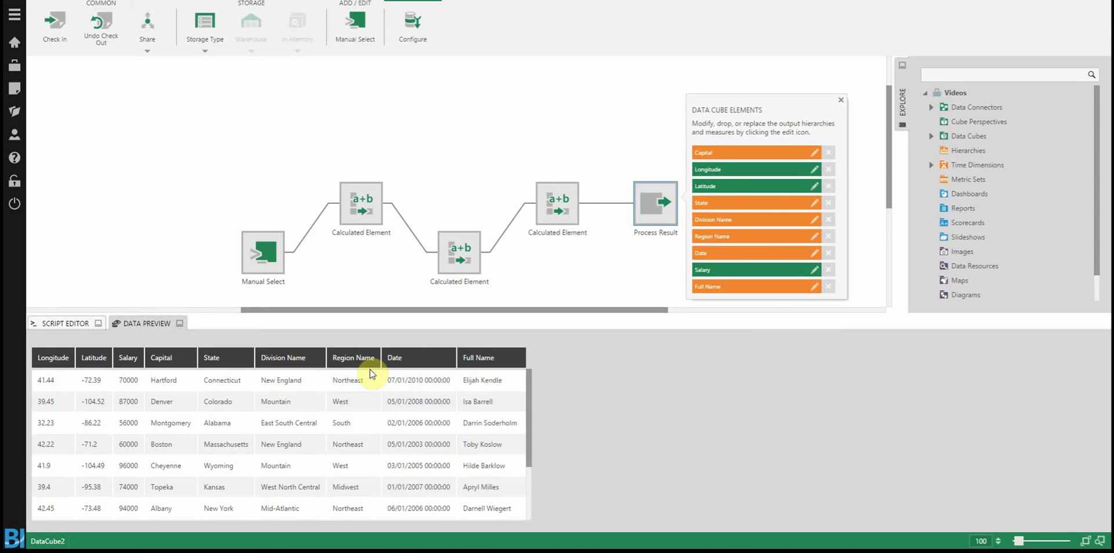
# Insert a String step just before Process Result
pyautogui.click(597, 203)
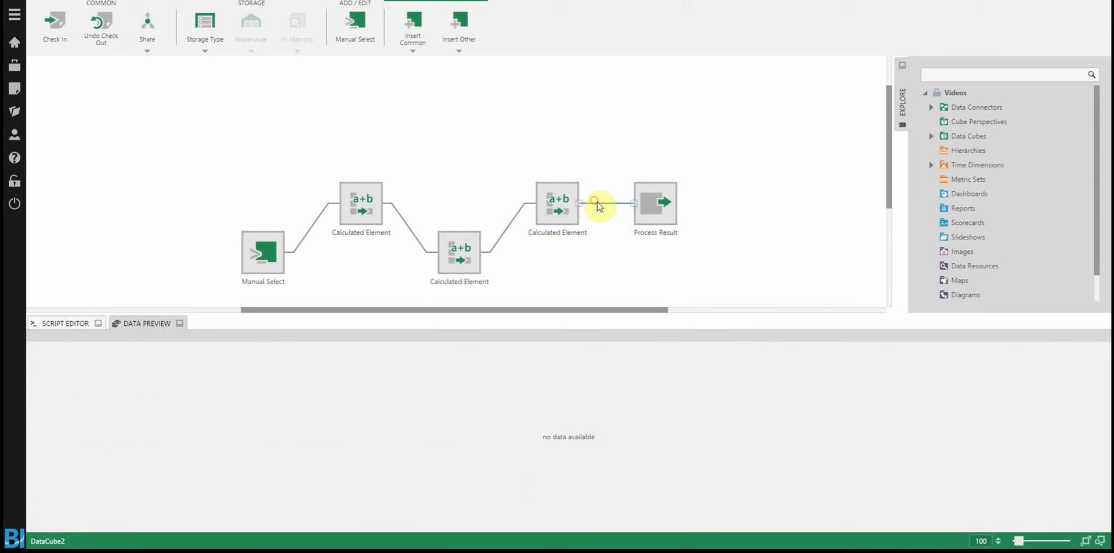
pyautogui.click(459, 32)
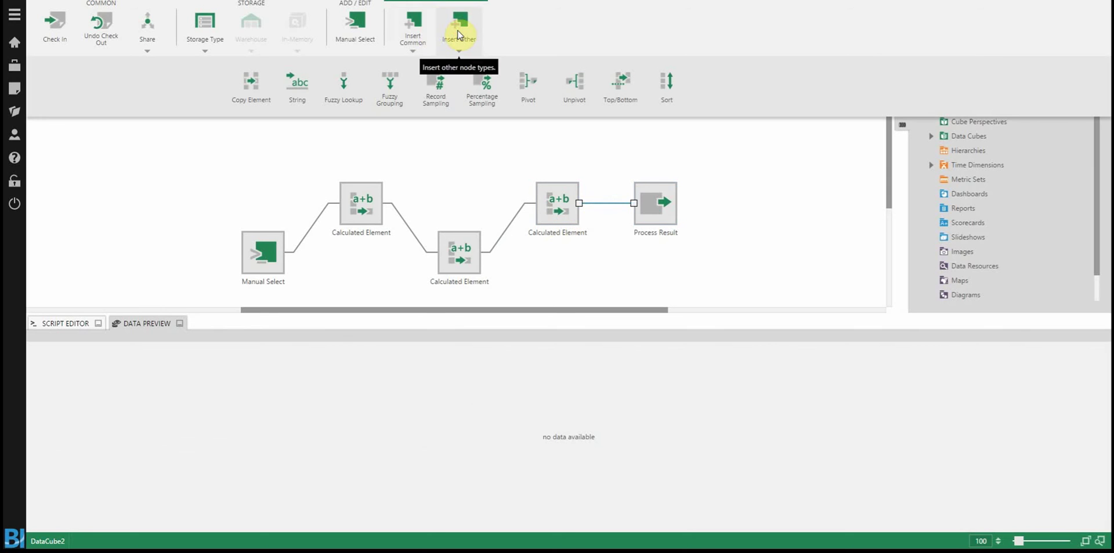
pyautogui.click(294, 80)
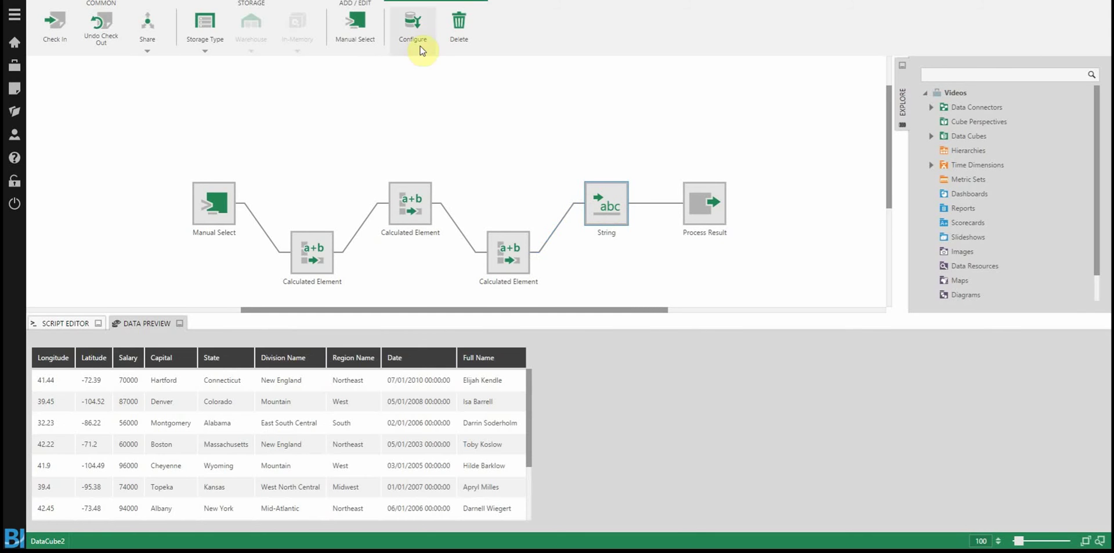
# Set the String step to Trim the Region Name values and refresh the preview
pyautogui.click(420, 38)
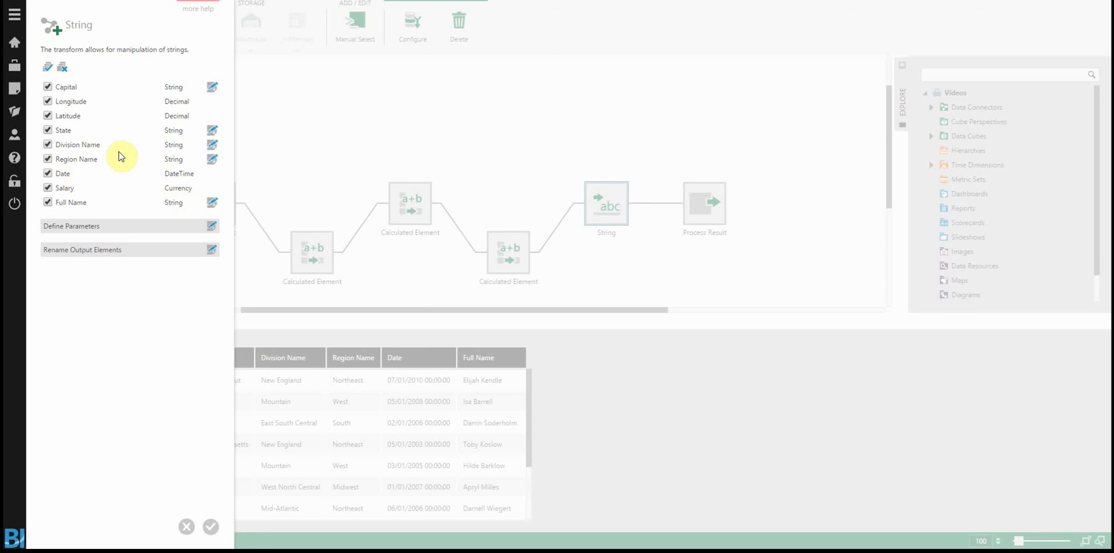
pyautogui.click(212, 160)
pyautogui.click(295, 78)
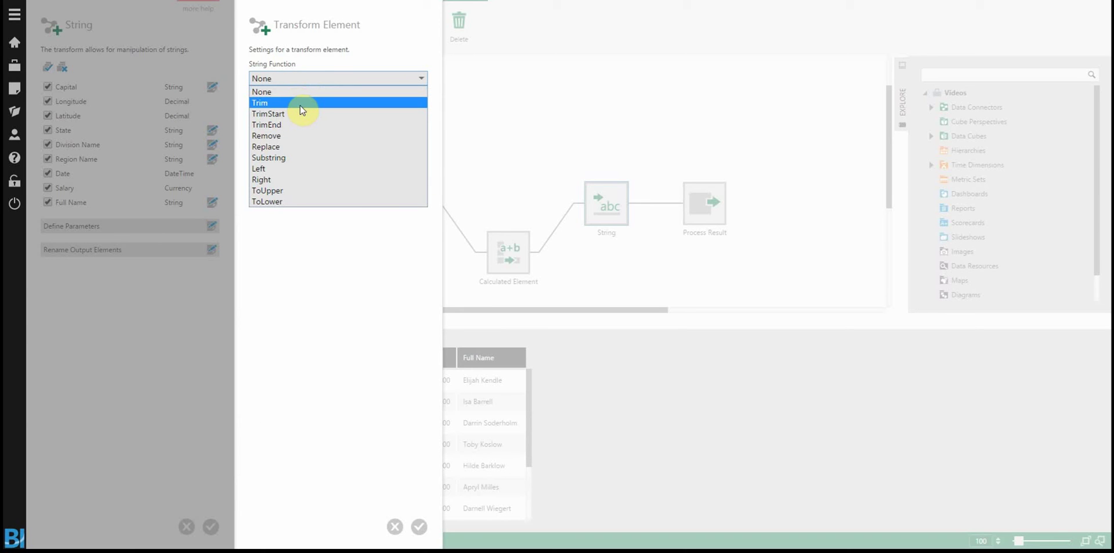
pyautogui.click(301, 105)
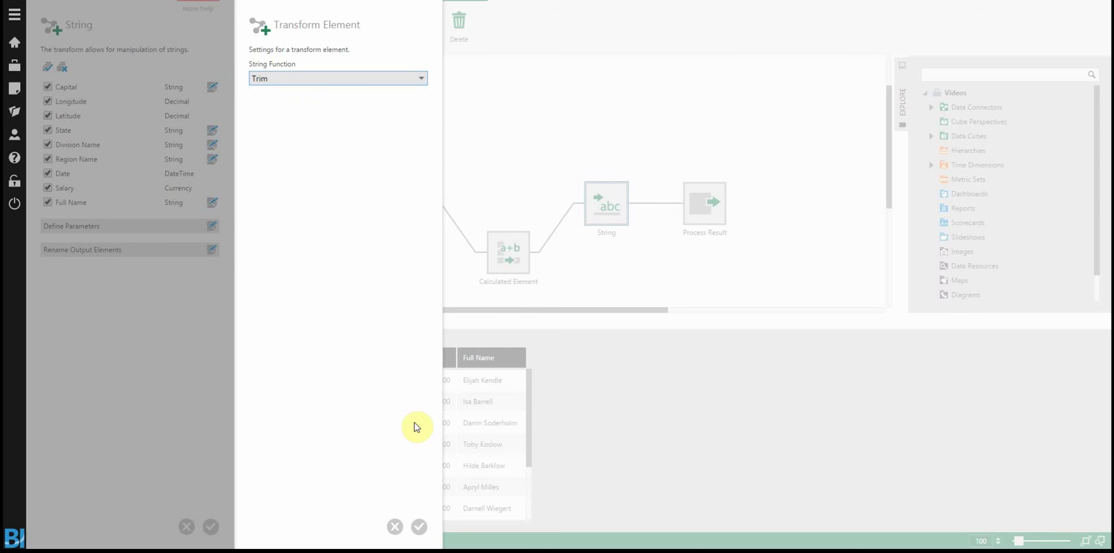
pyautogui.click(417, 527)
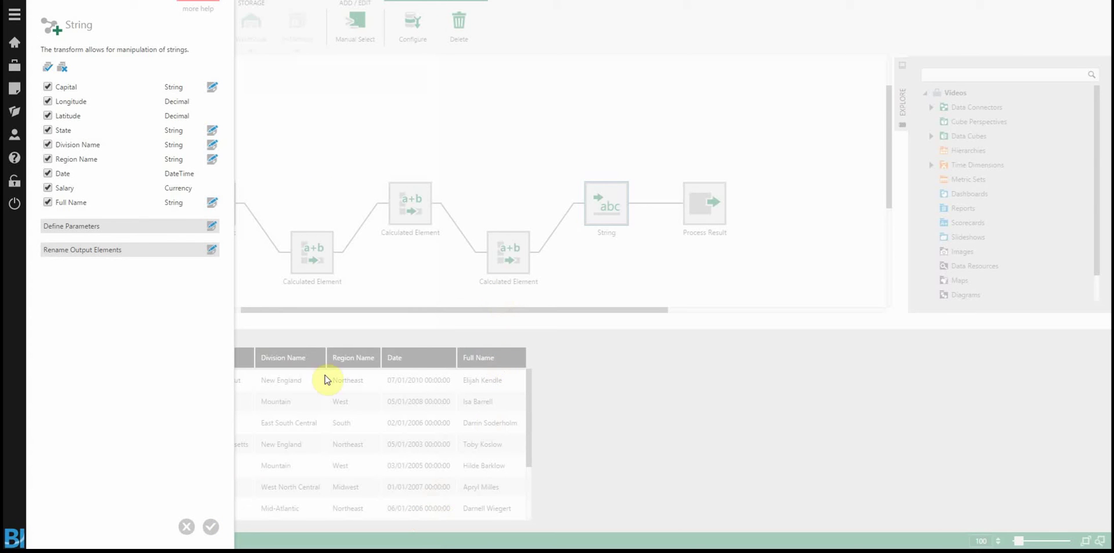
pyautogui.click(210, 527)
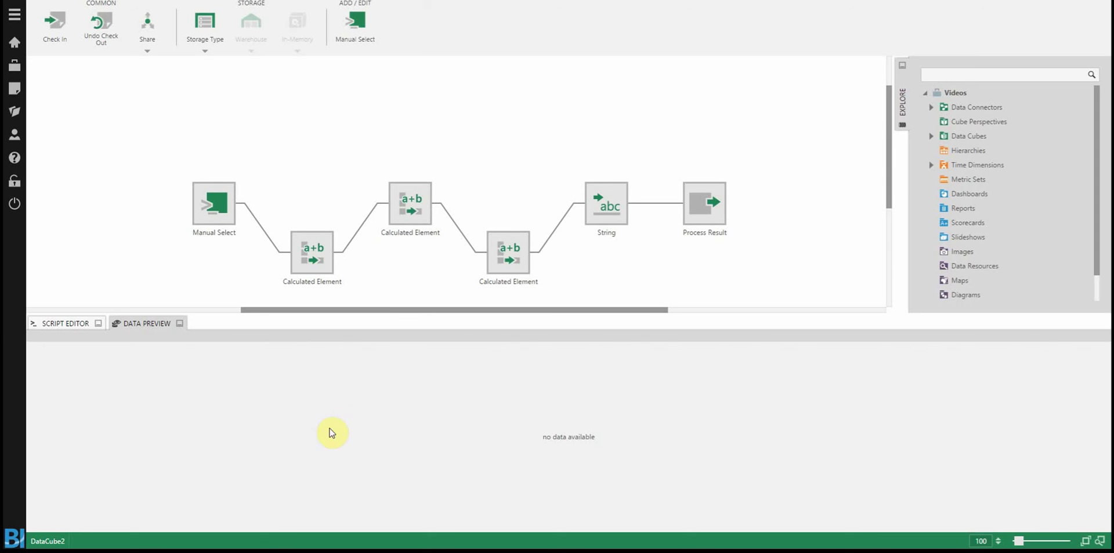
pyautogui.click(698, 216)
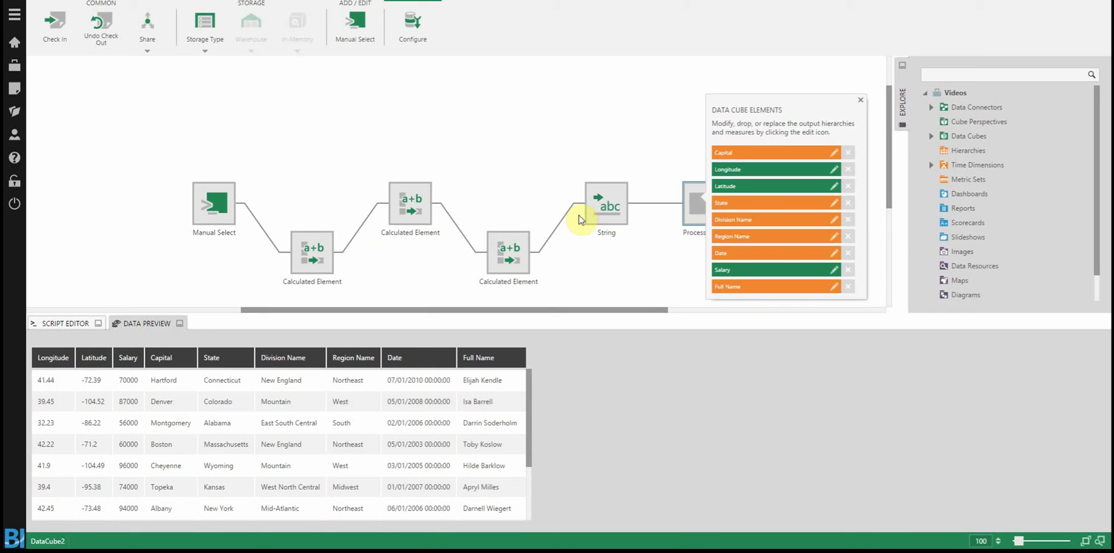
# Insert a Filter step between the String step and the result
pyautogui.click(655, 202)
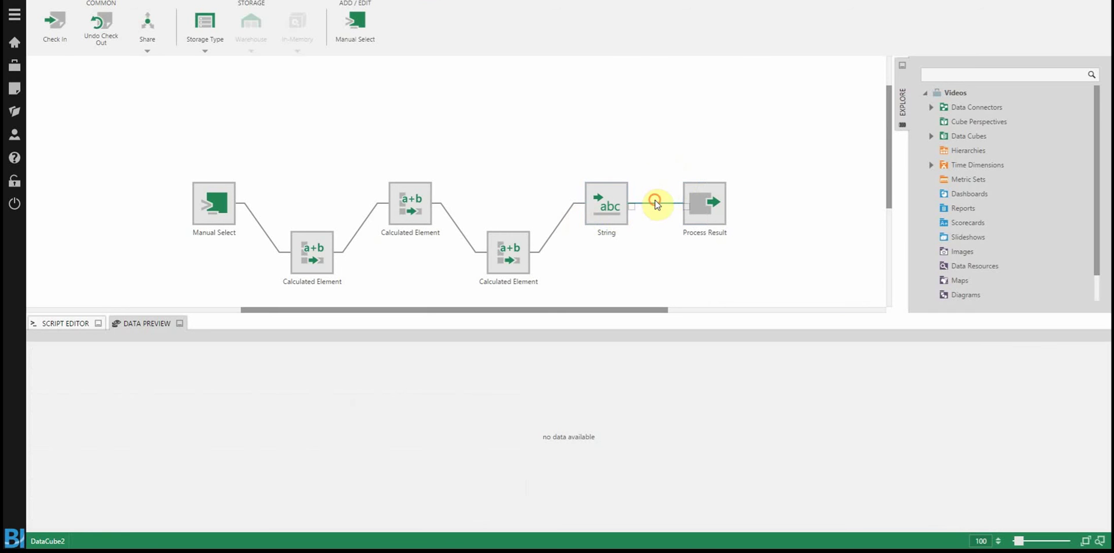
pyautogui.click(456, 44)
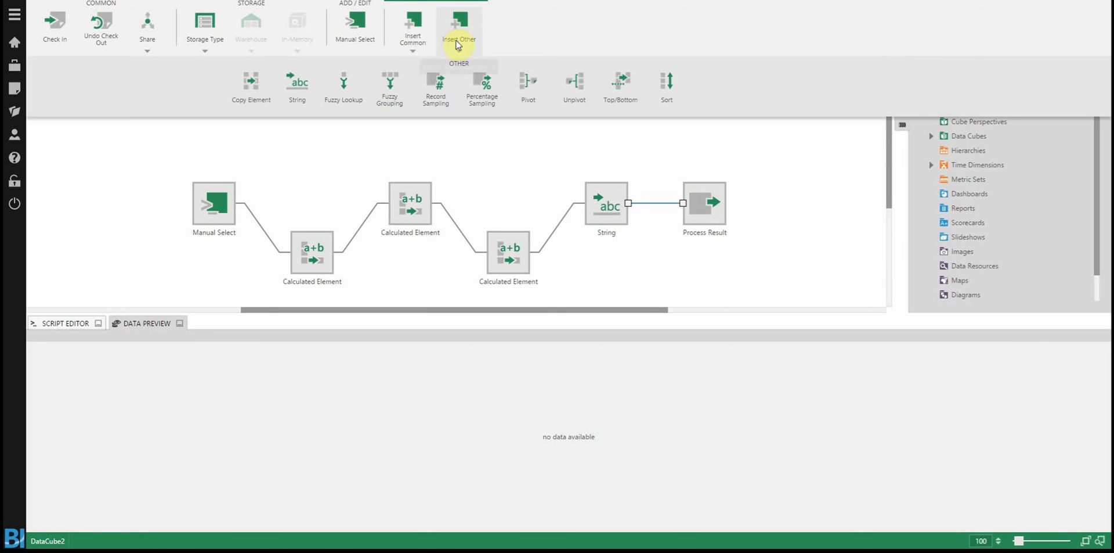
pyautogui.click(411, 25)
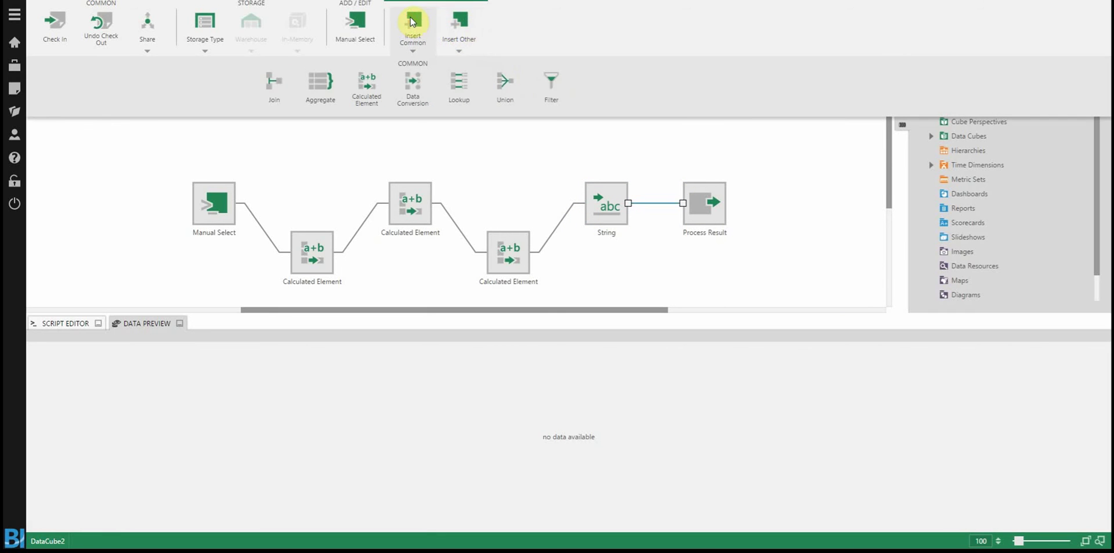
pyautogui.click(562, 97)
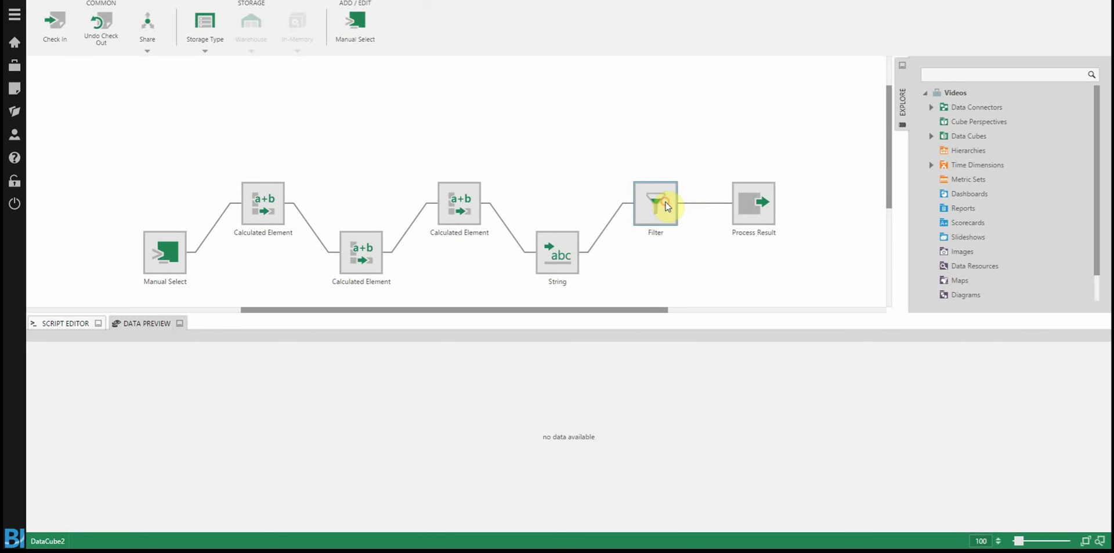
pyautogui.click(666, 206)
# Set the filter to keep rows where Region Name Equals 'West' and refresh the preview
pyautogui.click(418, 30)
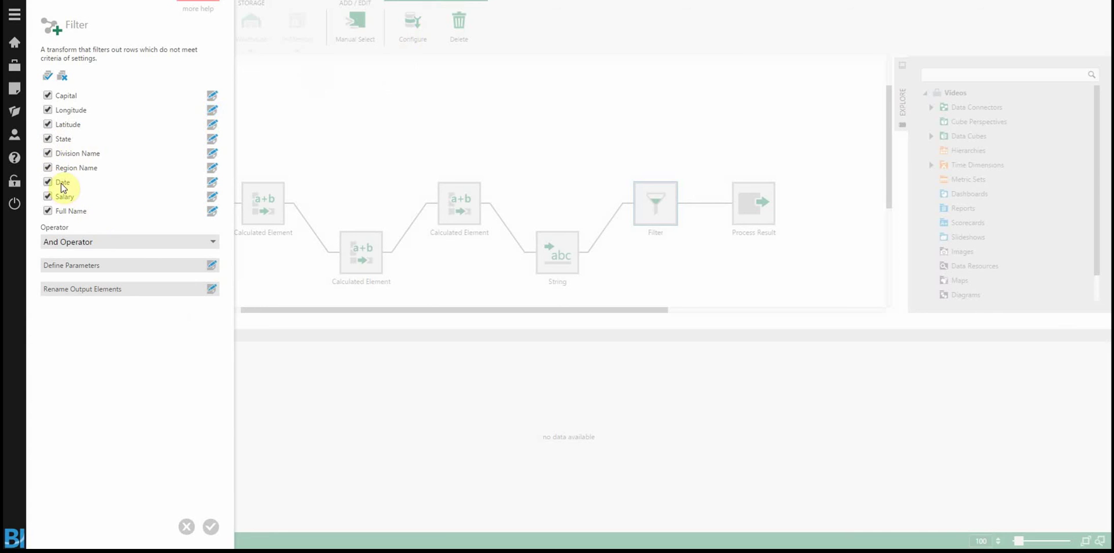
pyautogui.click(212, 169)
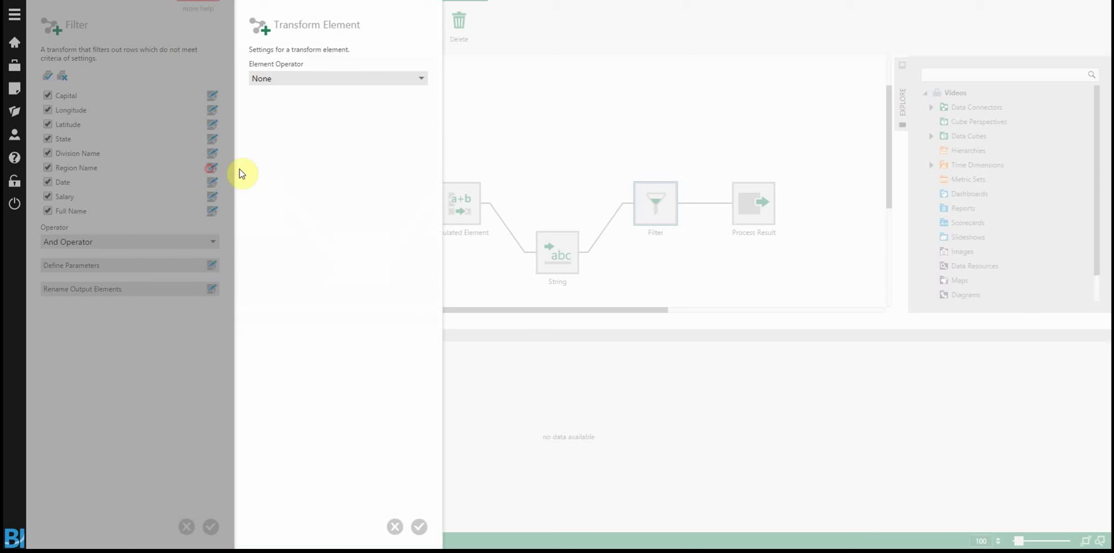
pyautogui.click(298, 78)
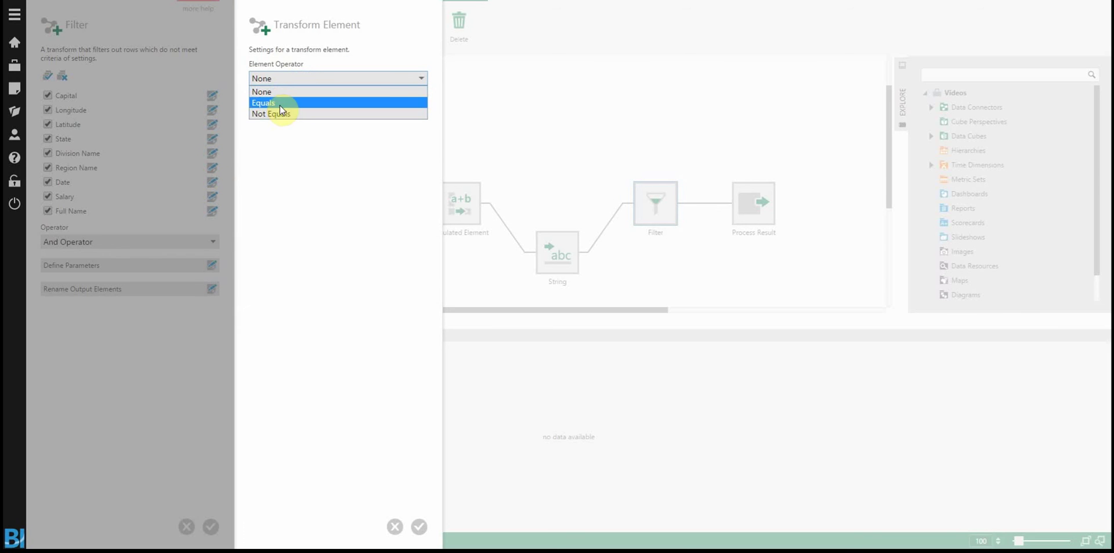
pyautogui.click(280, 104)
pyautogui.click(283, 116)
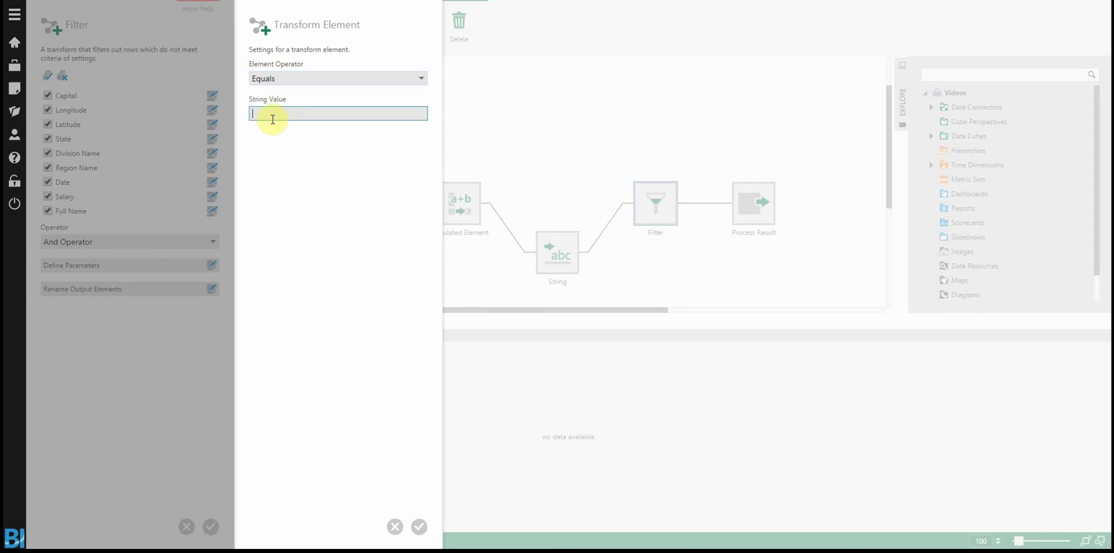
pyautogui.write('West')
pyautogui.click(419, 526)
pyautogui.click(212, 527)
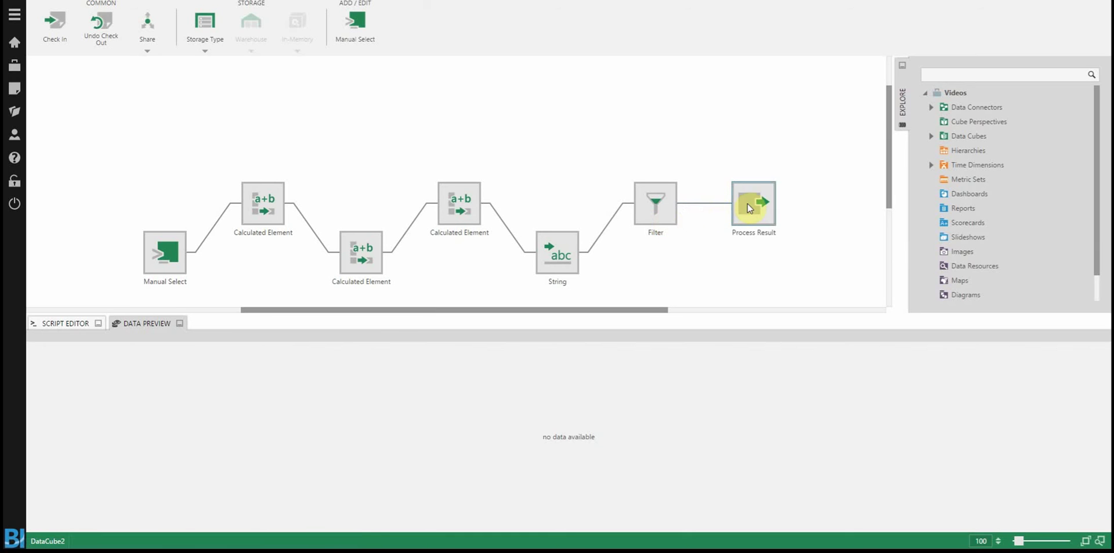
pyautogui.click(750, 205)
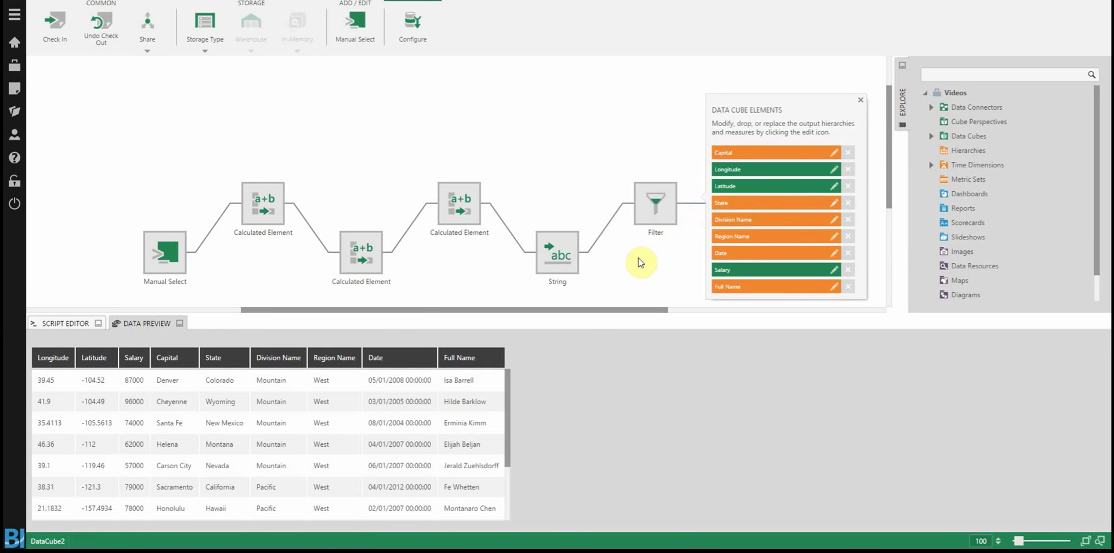
pyautogui.click(333, 379)
pyautogui.click(325, 509)
pyautogui.click(224, 422)
pyautogui.click(409, 427)
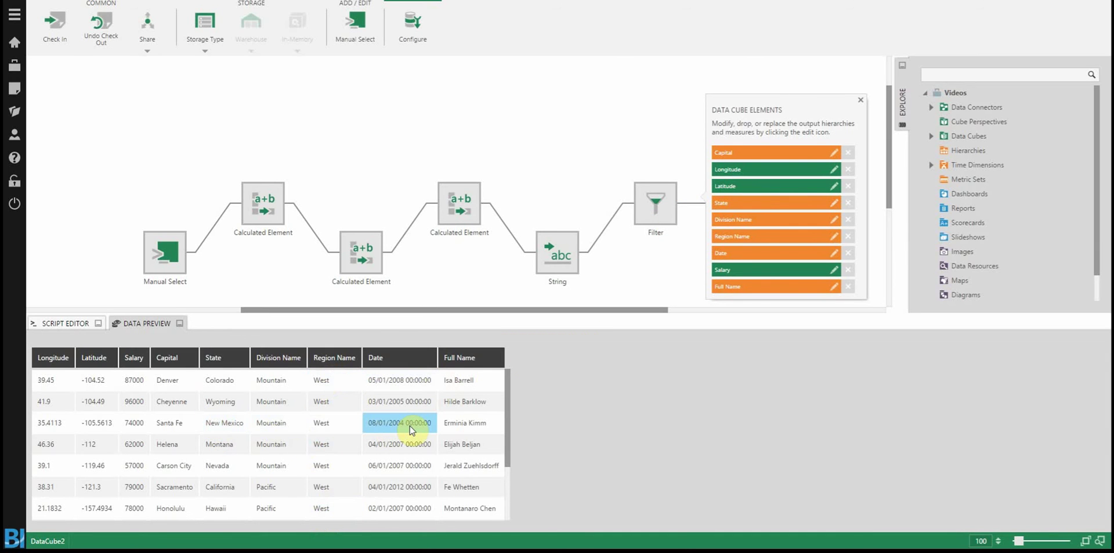